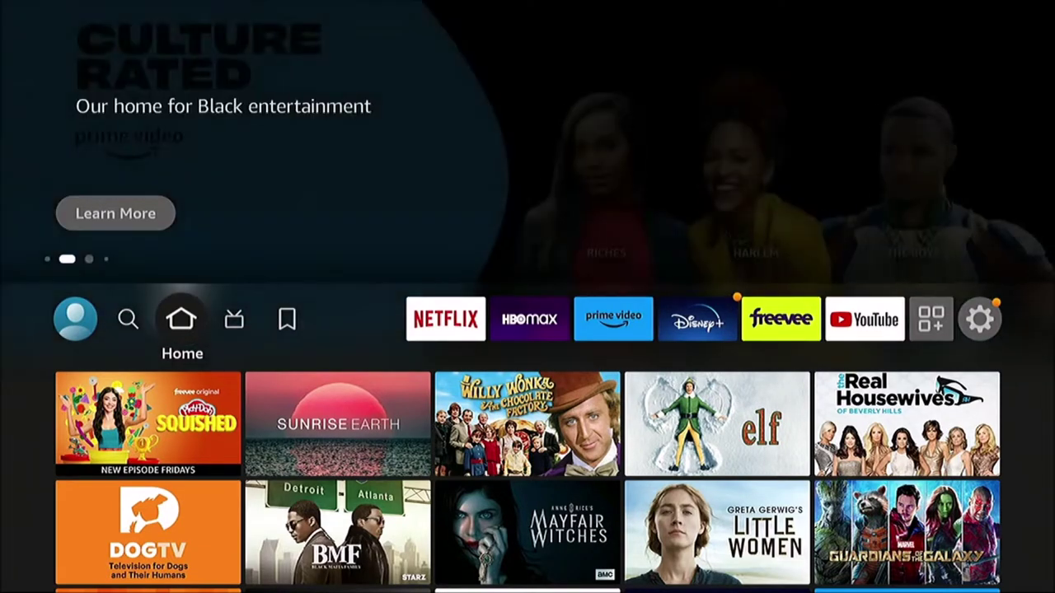
Move along the favourite apps row past prime video, Netflix and Disney+ toward the Apps icon
{"action": "key", "text": "Right"}
{"action": "key", "text": "Right"}
{"action": "key", "text": "Right"}
{"action": "key", "text": "Right"}
{"action": "key", "text": "Right"}
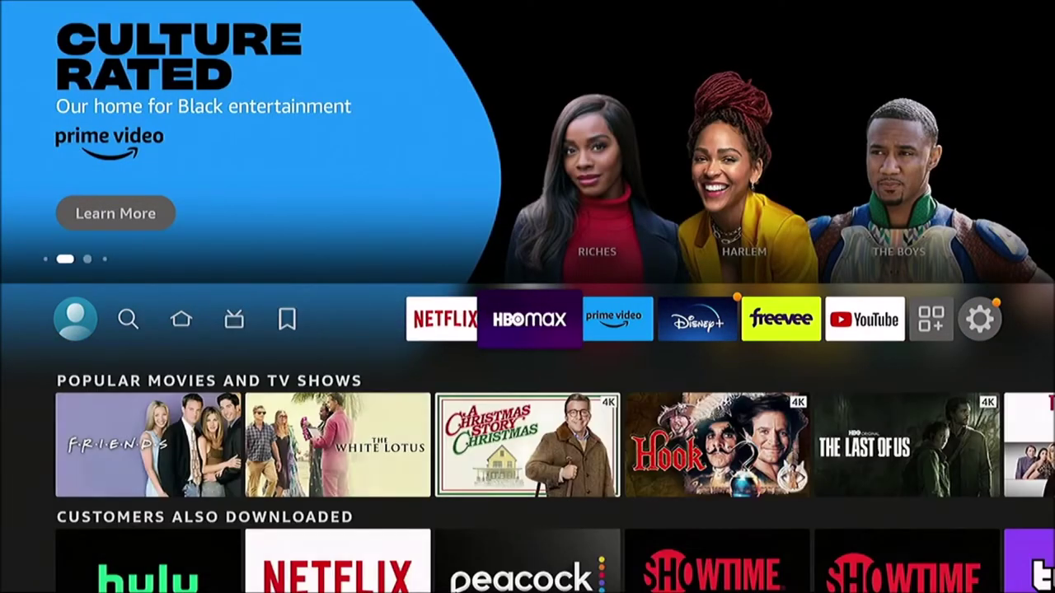
{"action": "key", "text": "Right"}
{"action": "key", "text": "Right"}
{"action": "key", "text": "Right"}
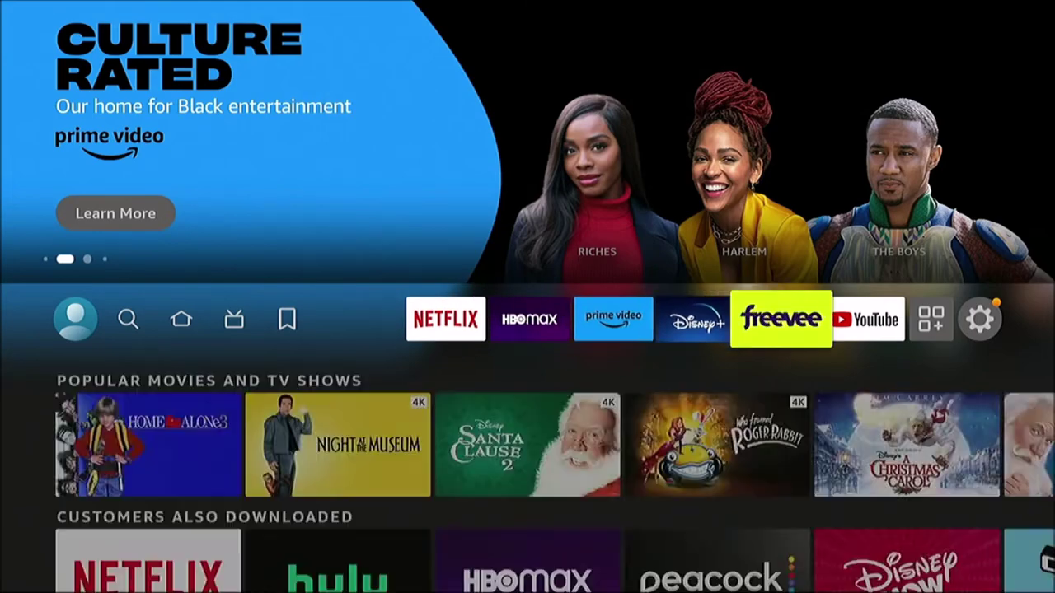
{"action": "key", "text": "Left"}
{"action": "key", "text": "Left"}
{"action": "key", "text": "Left"}
{"action": "key", "text": "Left"}
{"action": "key", "text": "Left"}
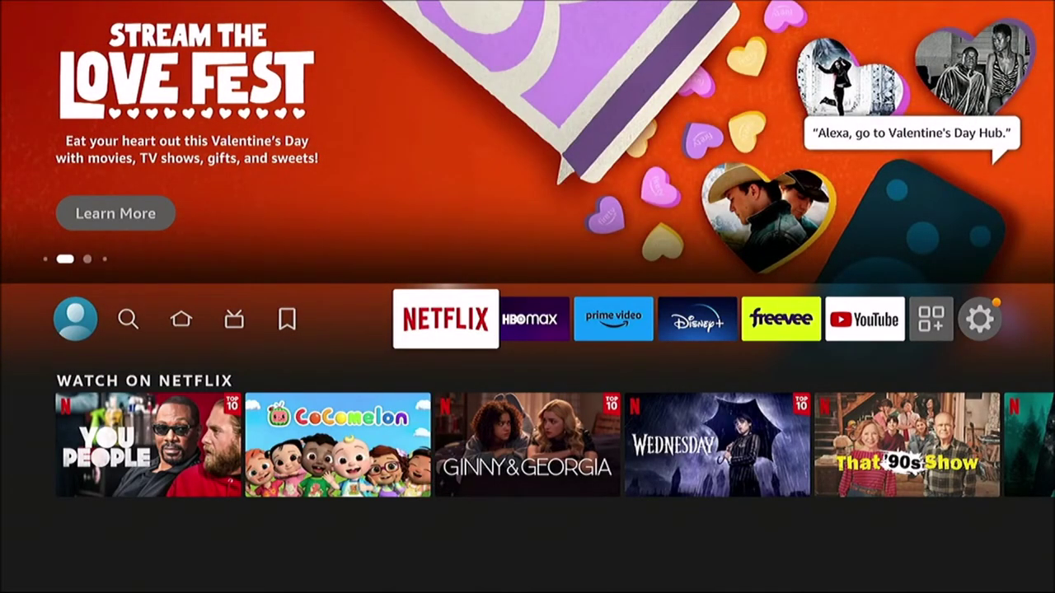
{"action": "key", "text": "Right"}
{"action": "key", "text": "Right"}
{"action": "key", "text": "Right"}
{"action": "key", "text": "Right"}
{"action": "key", "text": "Right"}
{"action": "key", "text": "Right"}
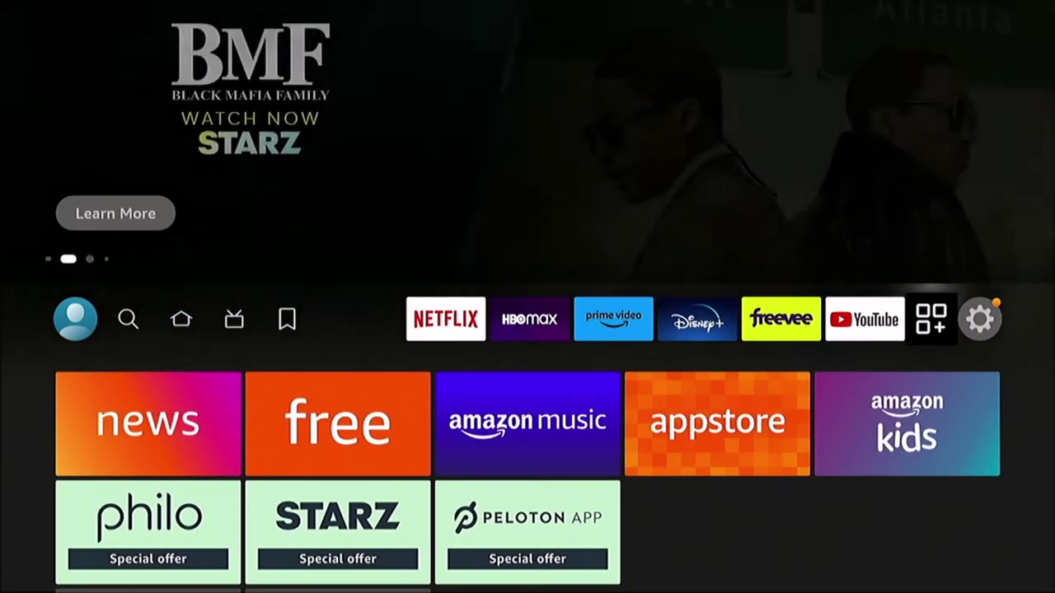
Open Your Apps & Channels and browse the installed apps across to hulu
{"action": "key", "text": "Return"}
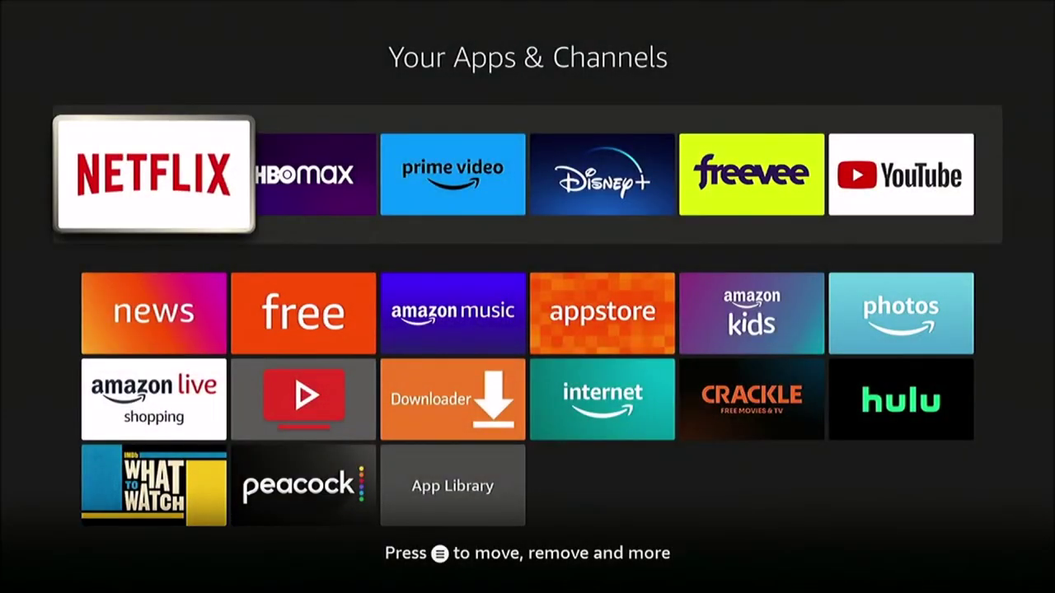
{"action": "key", "text": "Down"}
{"action": "key", "text": "Down"}
{"action": "key", "text": "Down"}
{"action": "key", "text": "Up"}
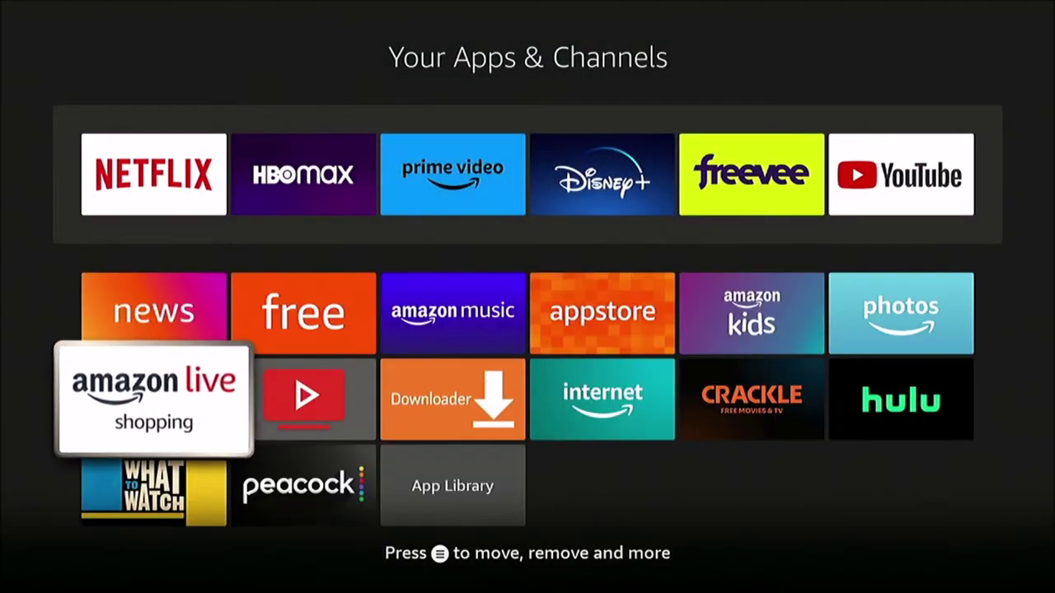
{"action": "key", "text": "Up"}
{"action": "key", "text": "Right"}
{"action": "key", "text": "Right"}
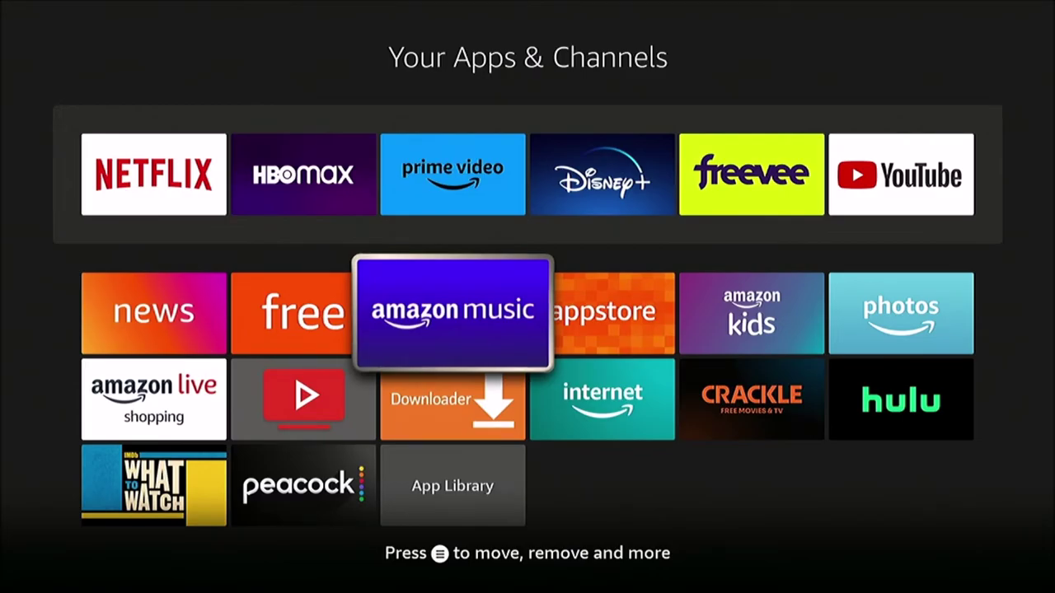
{"action": "key", "text": "Down"}
{"action": "key", "text": "Right"}
{"action": "key", "text": "Right"}
{"action": "key", "text": "Right"}
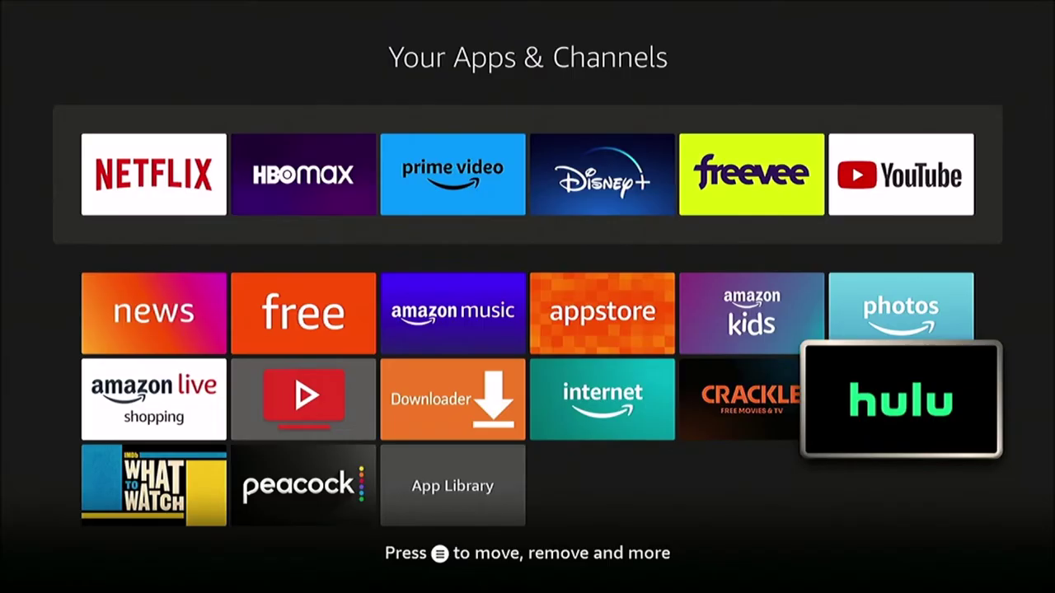
Check the favourites row, return to the hulu tile and bring up its options menu
{"action": "key", "text": "Up"}
{"action": "key", "text": "Left"}
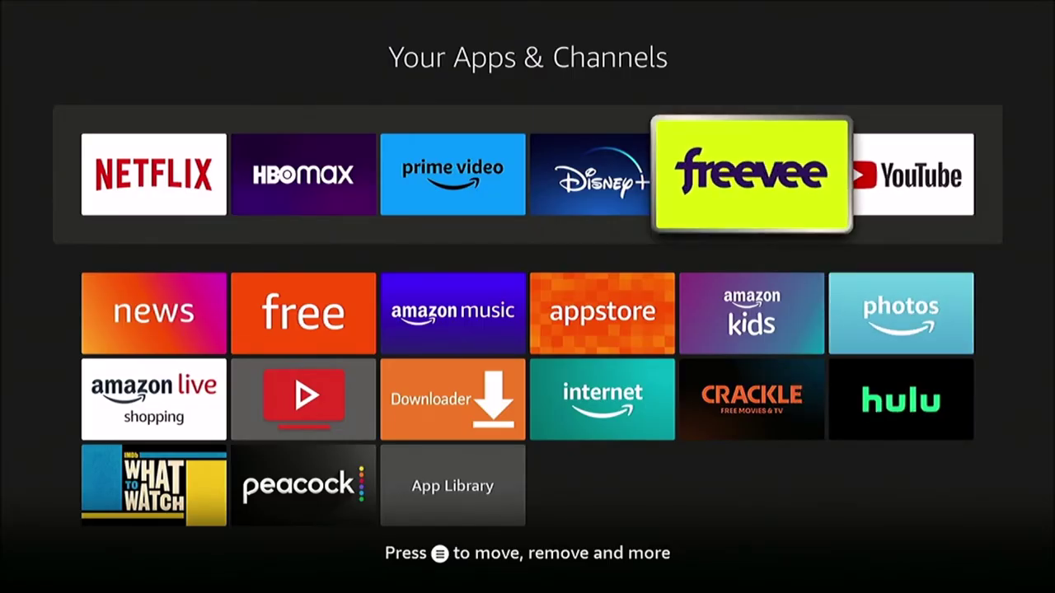
{"action": "key", "text": "Right"}
{"action": "key", "text": "Down"}
{"action": "key", "text": "Down"}
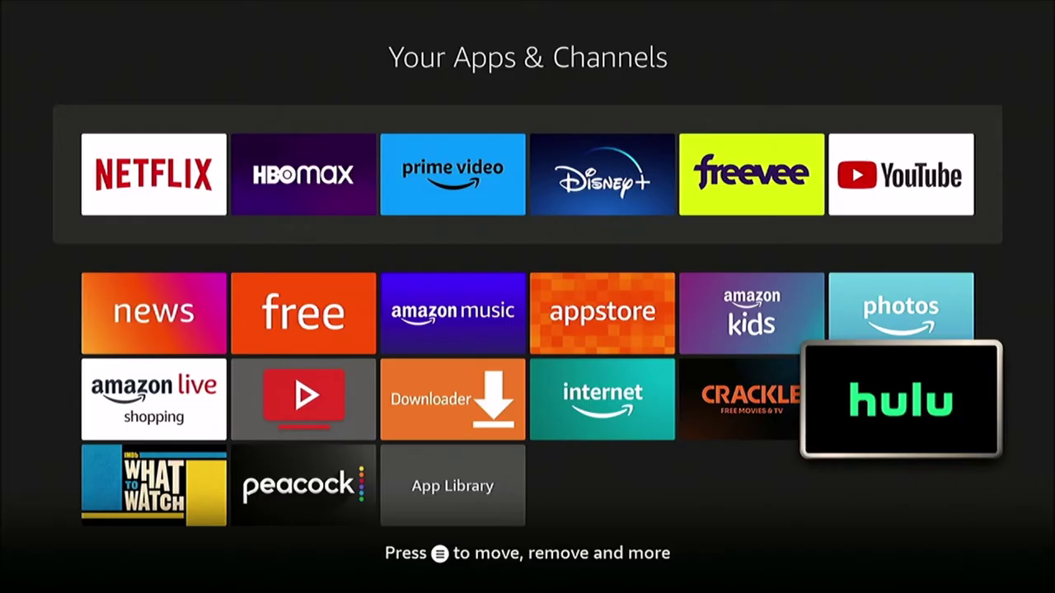
{"action": "key", "text": "Menu"}
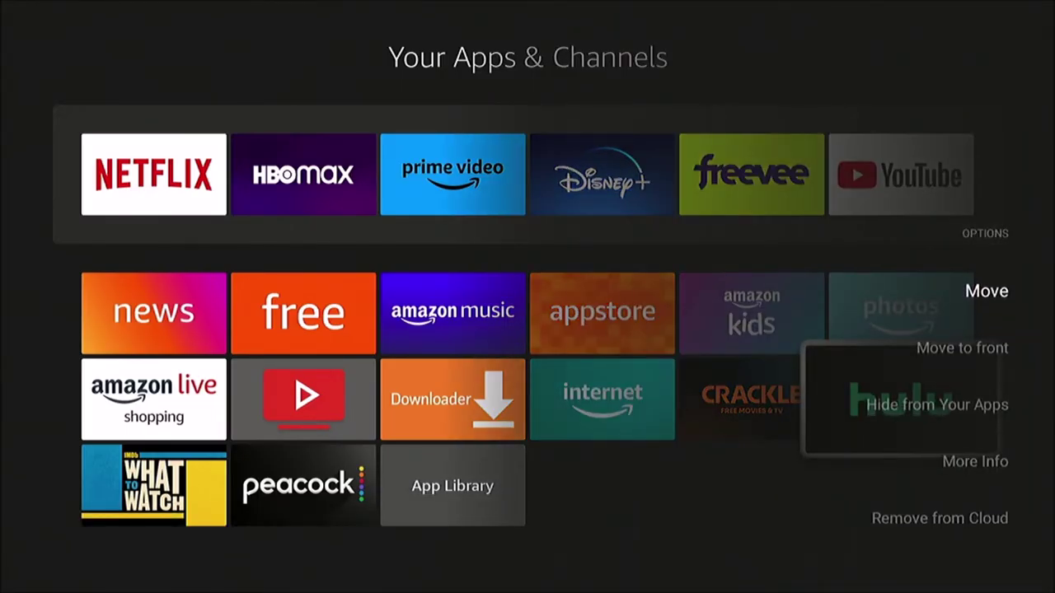
Move hulu into the favourites between Disney+ and freevee, save, and exit the apps list
{"action": "key", "text": "Return"}
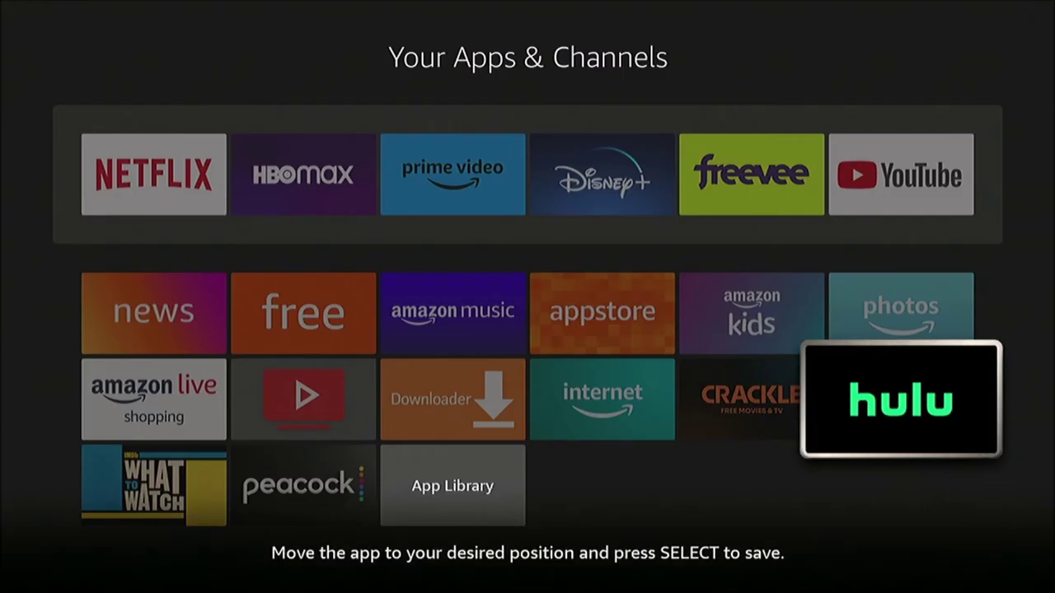
{"action": "key", "text": "Up"}
{"action": "key", "text": "Up"}
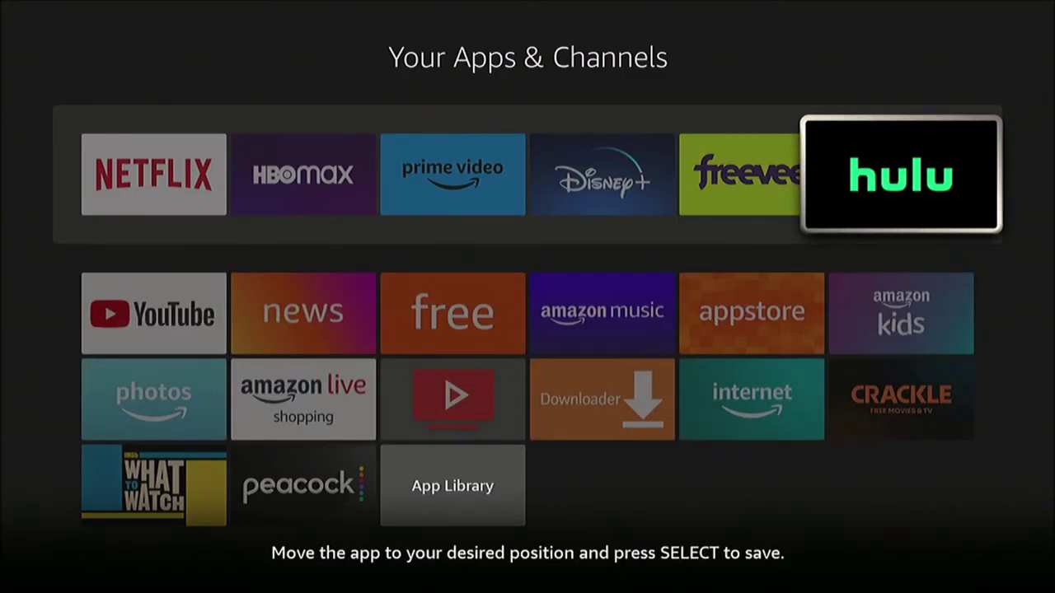
{"action": "key", "text": "Left"}
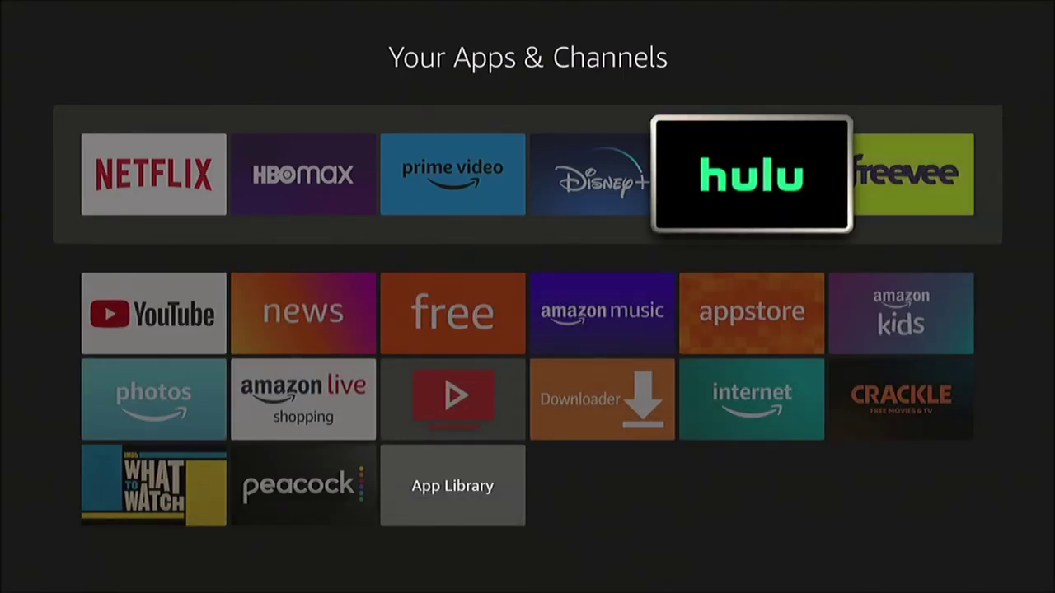
{"action": "key", "text": "Right"}
{"action": "key", "text": "Down"}
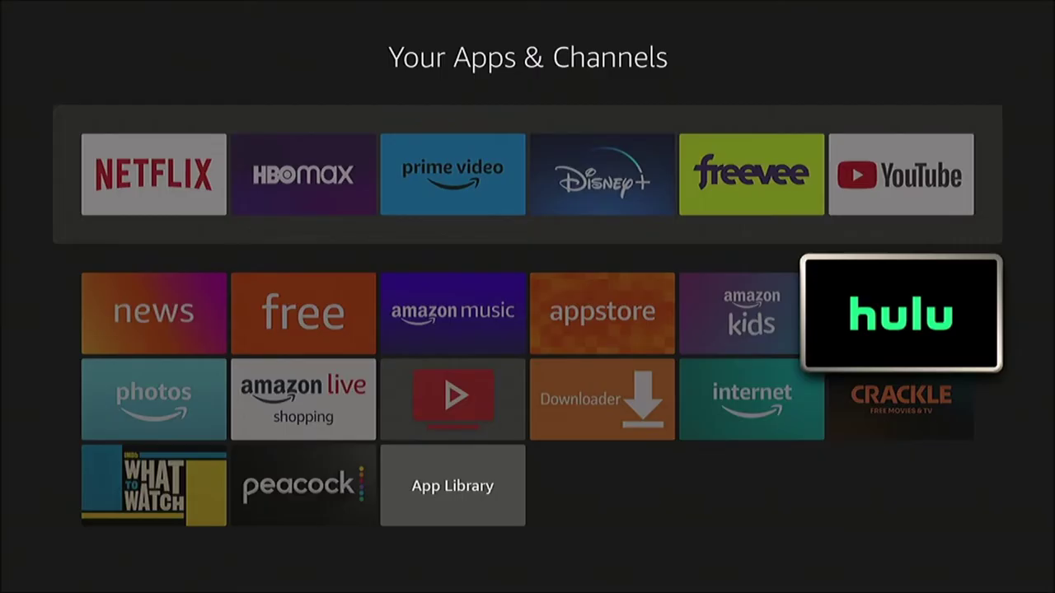
{"action": "key", "text": "Up"}
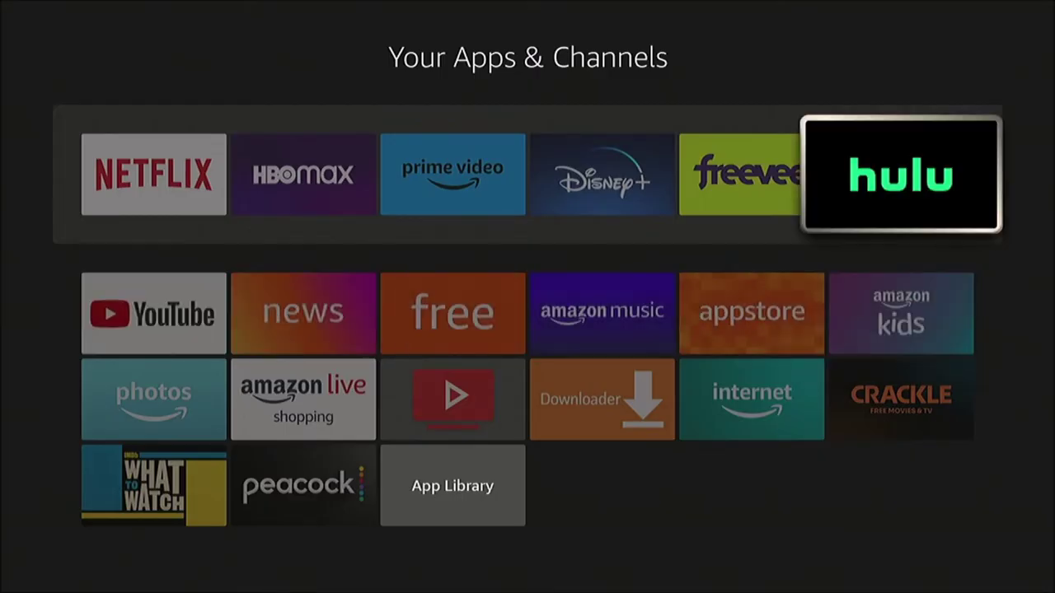
{"action": "key", "text": "Left"}
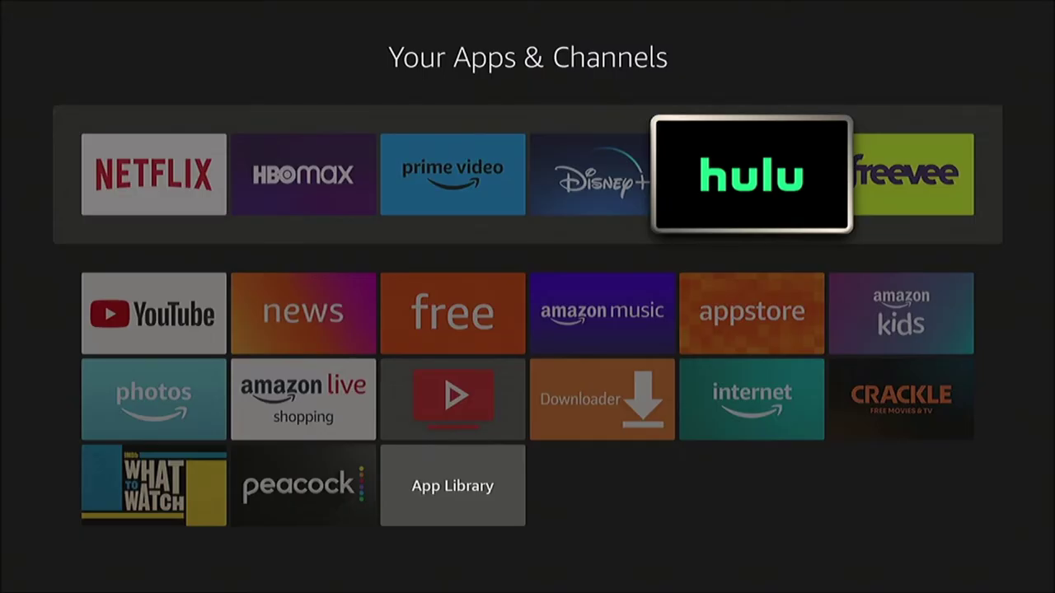
{"action": "key", "text": "Return"}
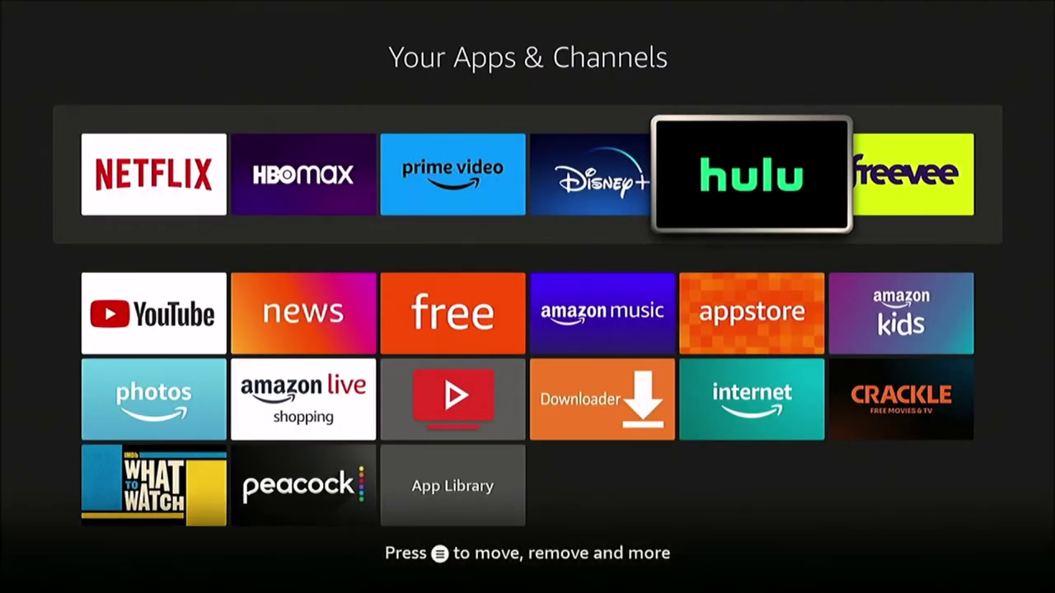
{"action": "key", "text": "Escape"}
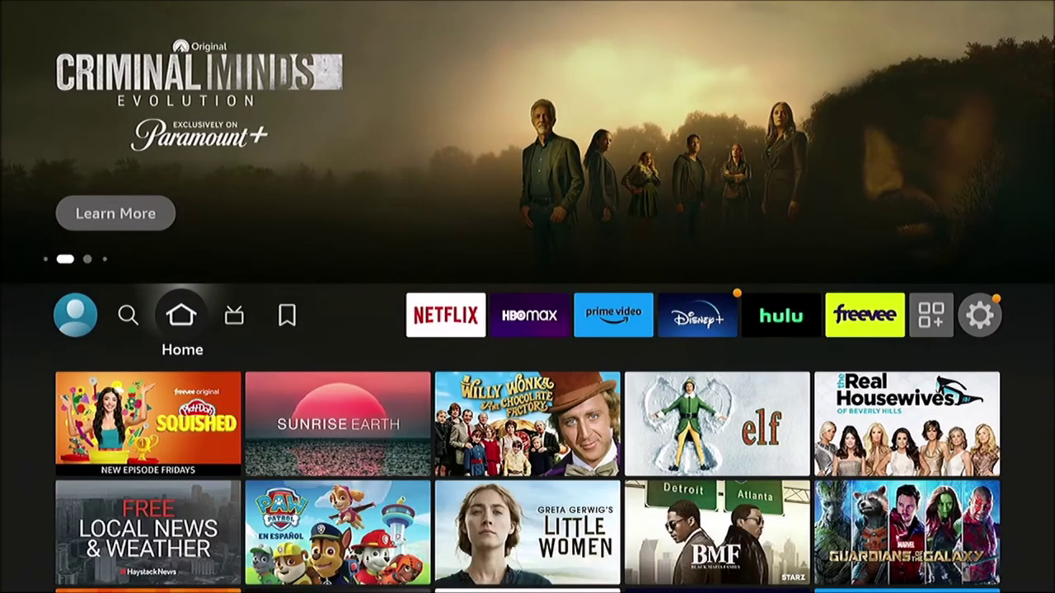
Confirm hulu in the Home favourites row, then go to the Live TV section
{"action": "key", "text": "Right"}
{"action": "key", "text": "Right"}
{"action": "key", "text": "Right"}
{"action": "key", "text": "Right"}
{"action": "key", "text": "Right"}
{"action": "key", "text": "Right"}
{"action": "key", "text": "Right"}
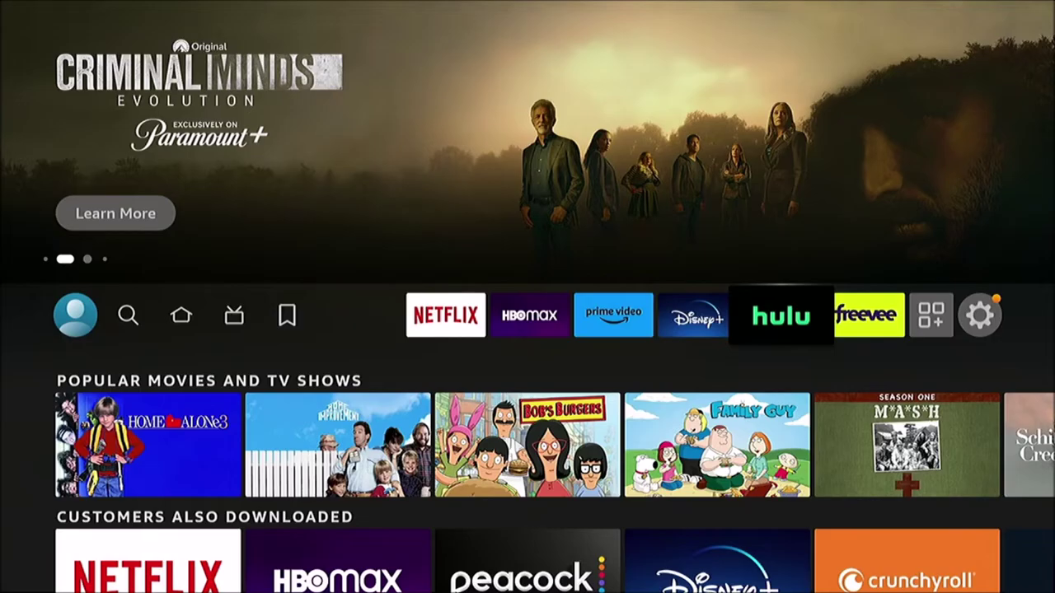
{"action": "key", "text": "Left"}
{"action": "key", "text": "Left"}
{"action": "key", "text": "Left"}
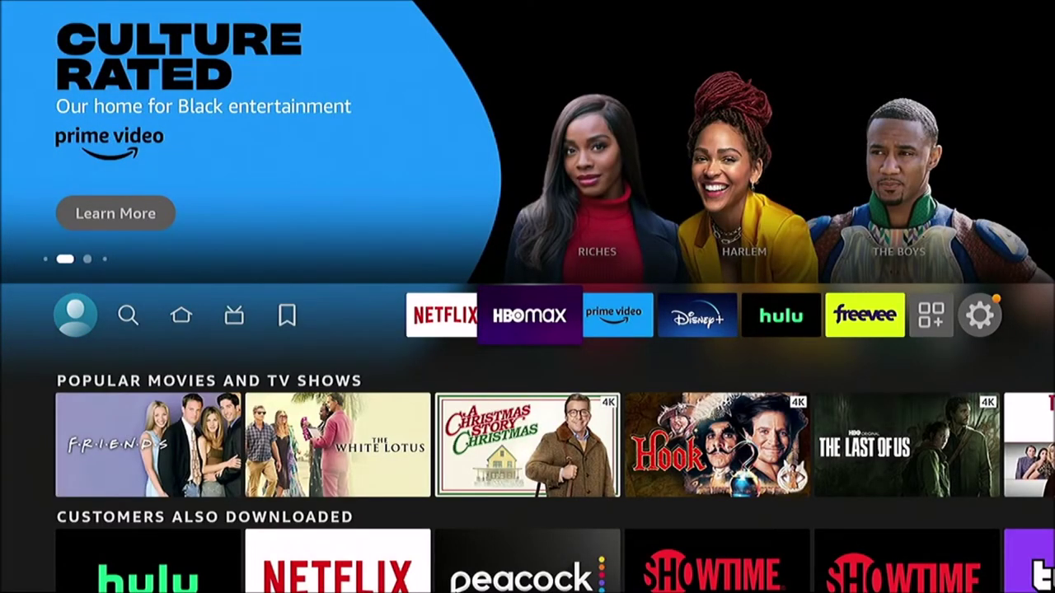
{"action": "key", "text": "Left"}
{"action": "key", "text": "Left"}
{"action": "key", "text": "Left"}
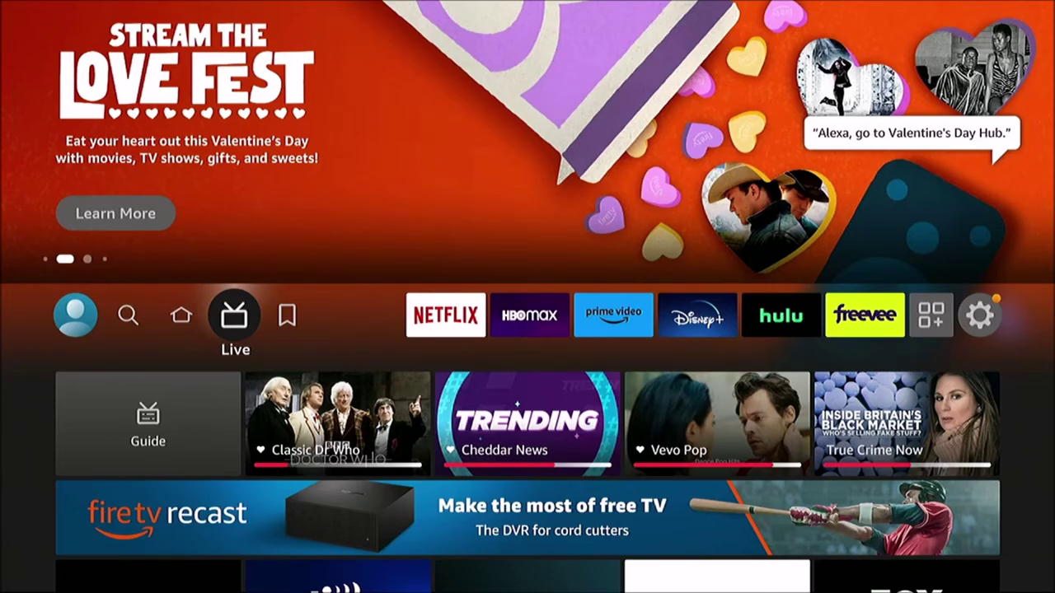
Open the full TV Guide and add the ALF channel to Favorite Channels
{"action": "key", "text": "Down"}
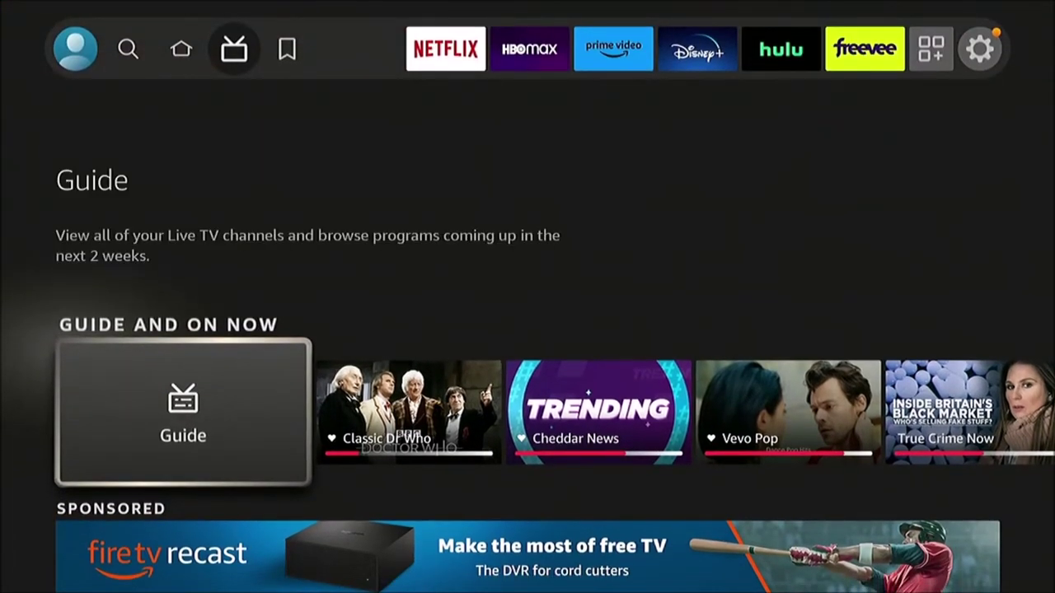
{"action": "key", "text": "Return"}
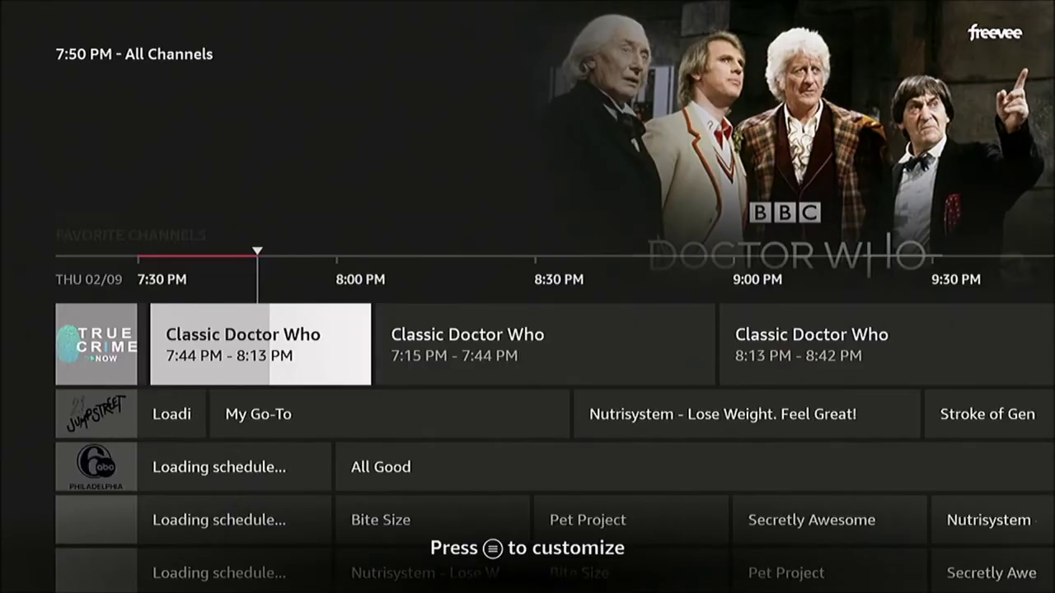
{"action": "key", "text": "Down"}
{"action": "key", "text": "Down"}
{"action": "key", "text": "Down"}
{"action": "key", "text": "Down"}
{"action": "key", "text": "Down"}
{"action": "key", "text": "Down"}
{"action": "key", "text": "Down"}
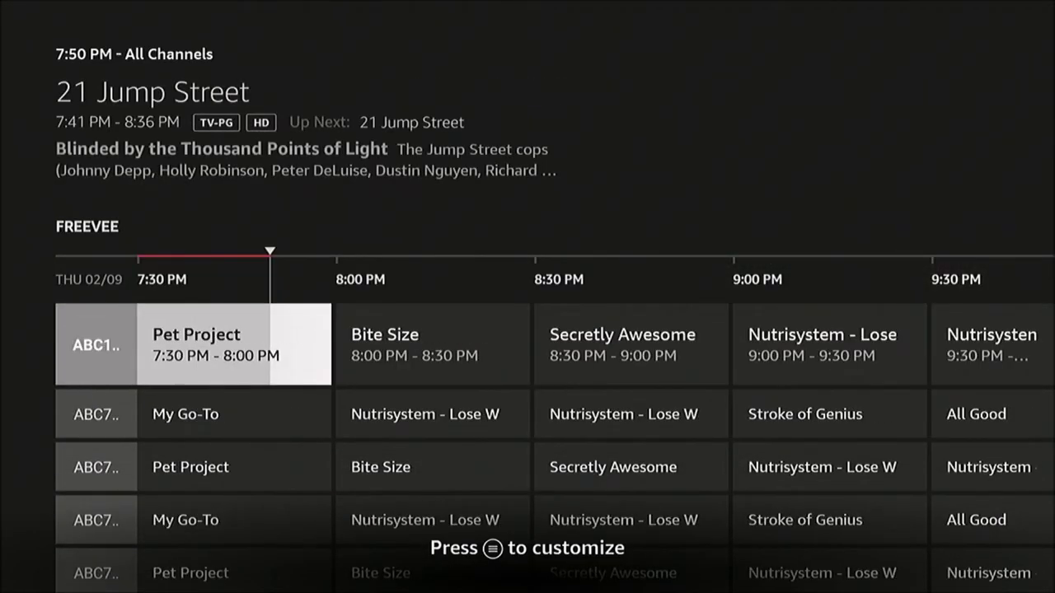
{"action": "key", "text": "Up"}
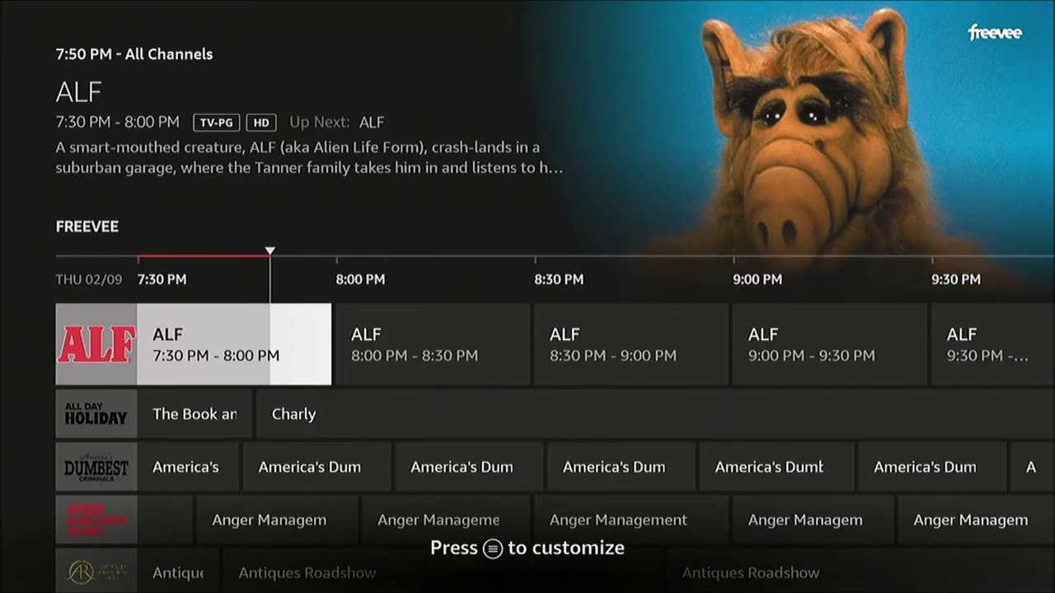
{"action": "key", "text": "Menu"}
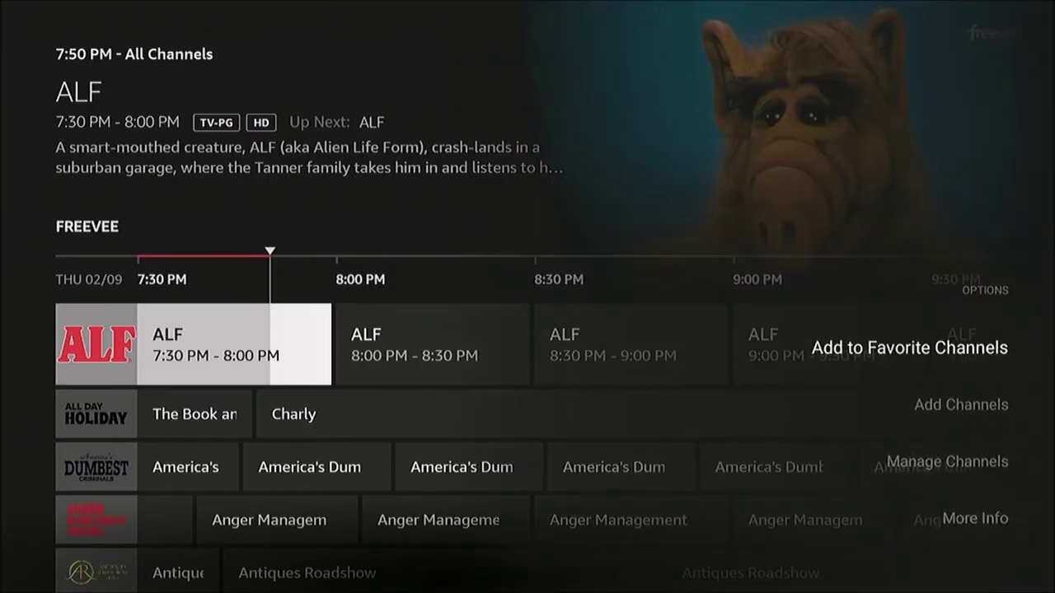
{"action": "key", "text": "Return"}
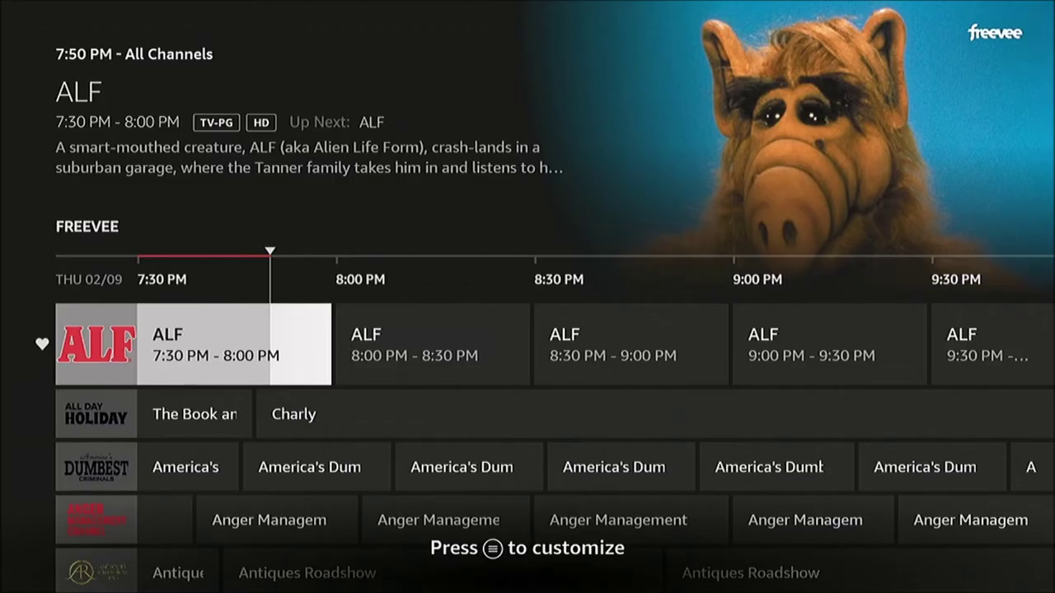
Go up to the Favorite Channels rows and bring up Classic Doctor Who's options
{"action": "key", "text": "Up"}
{"action": "key", "text": "Up"}
{"action": "key", "text": "Up"}
{"action": "key", "text": "Up"}
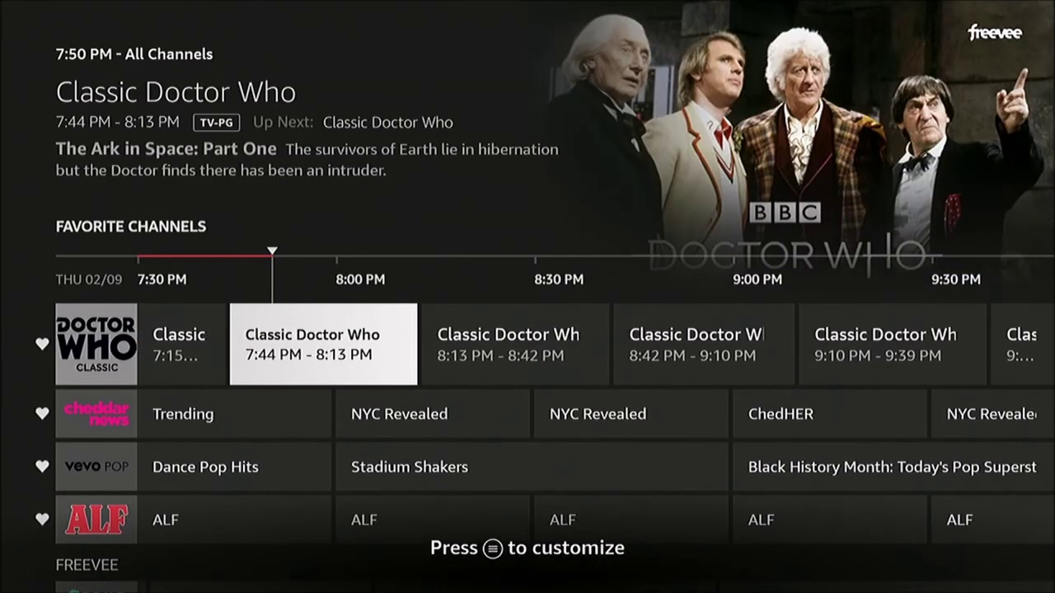
{"action": "key", "text": "Left"}
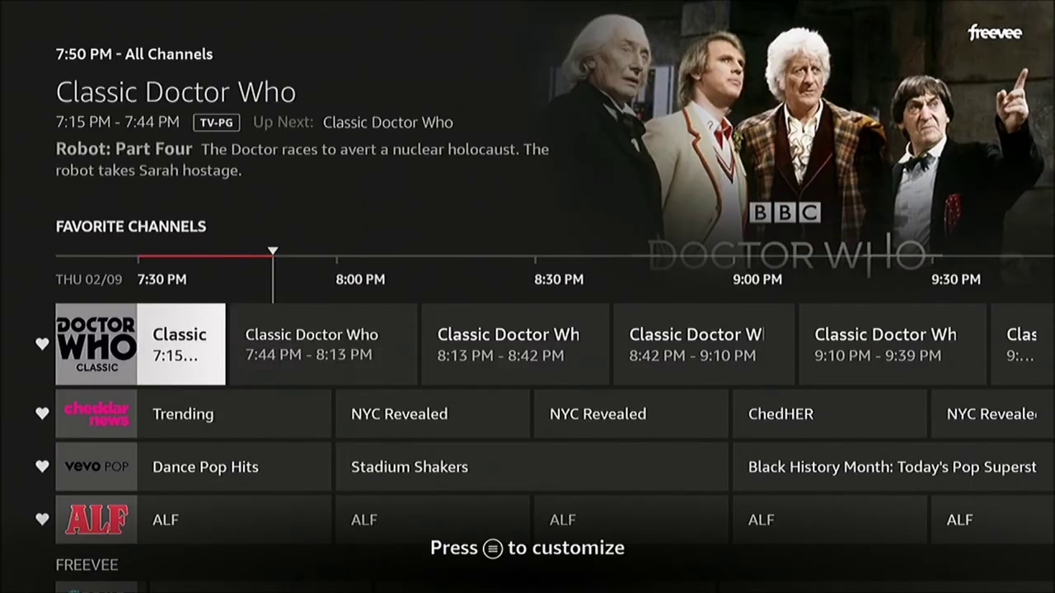
{"action": "key", "text": "Down"}
{"action": "key", "text": "Up"}
{"action": "key", "text": "Up"}
{"action": "key", "text": "Down"}
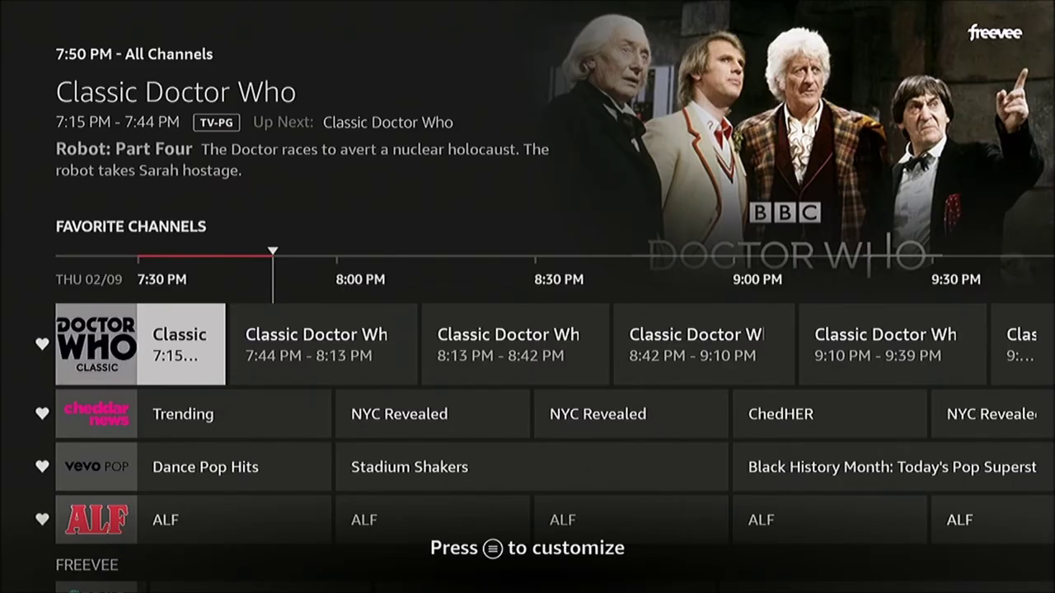
{"action": "key", "text": "Down"}
{"action": "key", "text": "Up"}
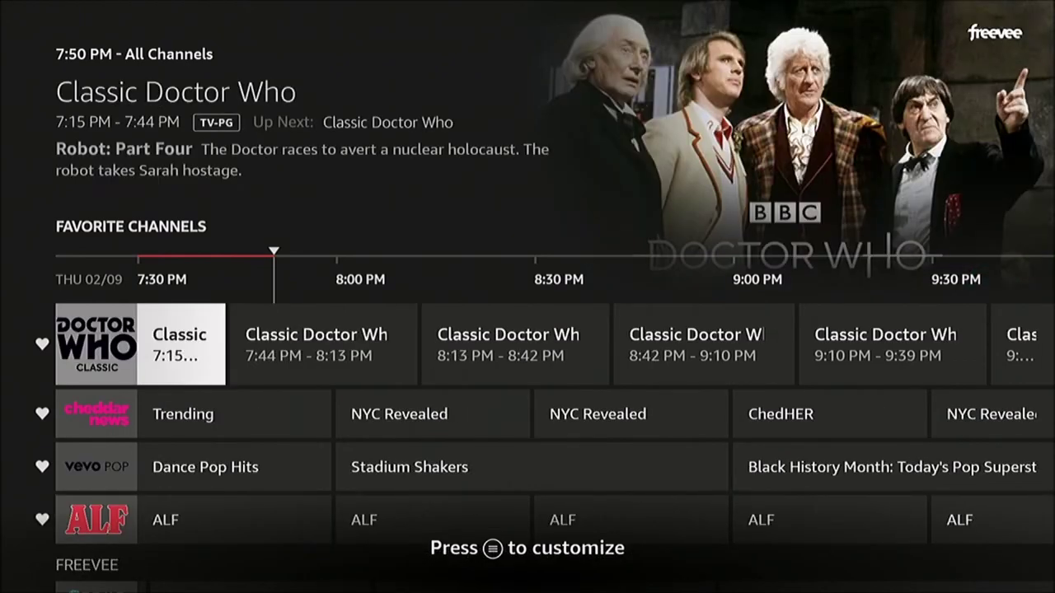
{"action": "key", "text": "Menu"}
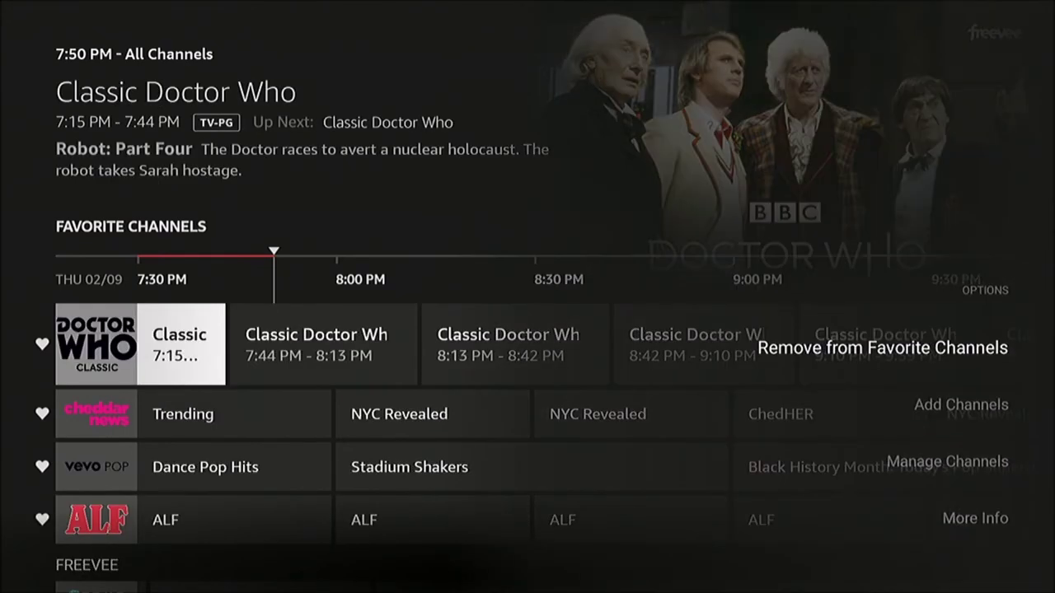
Remove Classic Doctor Who from Favorite Channels and go back to Home
{"action": "key", "text": "Return"}
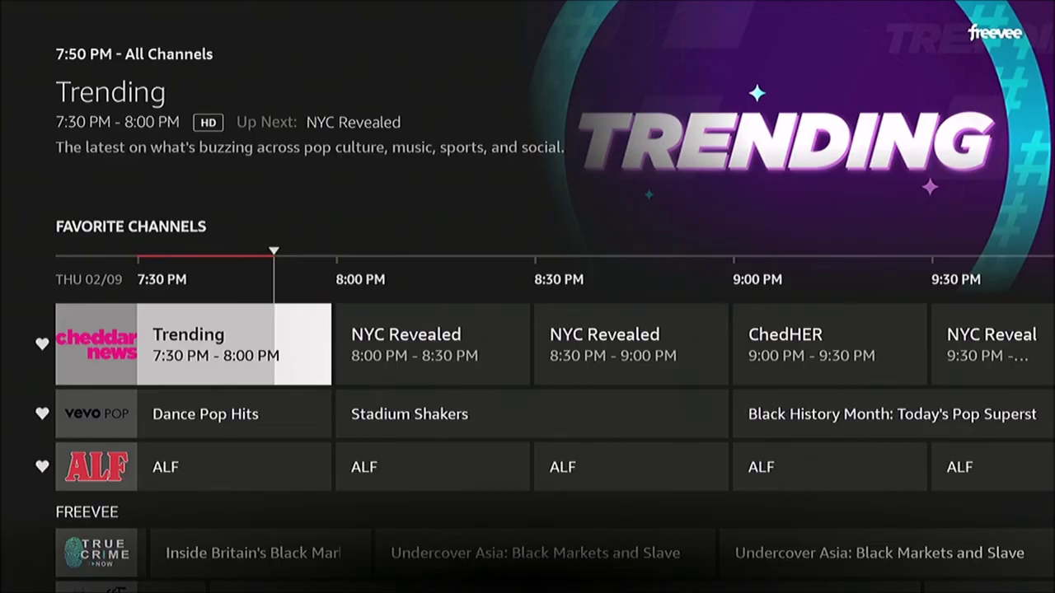
{"action": "key", "text": "Home"}
{"action": "key", "text": "Right"}
{"action": "key", "text": "Right"}
{"action": "key", "text": "Right"}
{"action": "key", "text": "Right"}
{"action": "key", "text": "Right"}
{"action": "key", "text": "Right"}
{"action": "key", "text": "Right"}
{"action": "key", "text": "Right"}
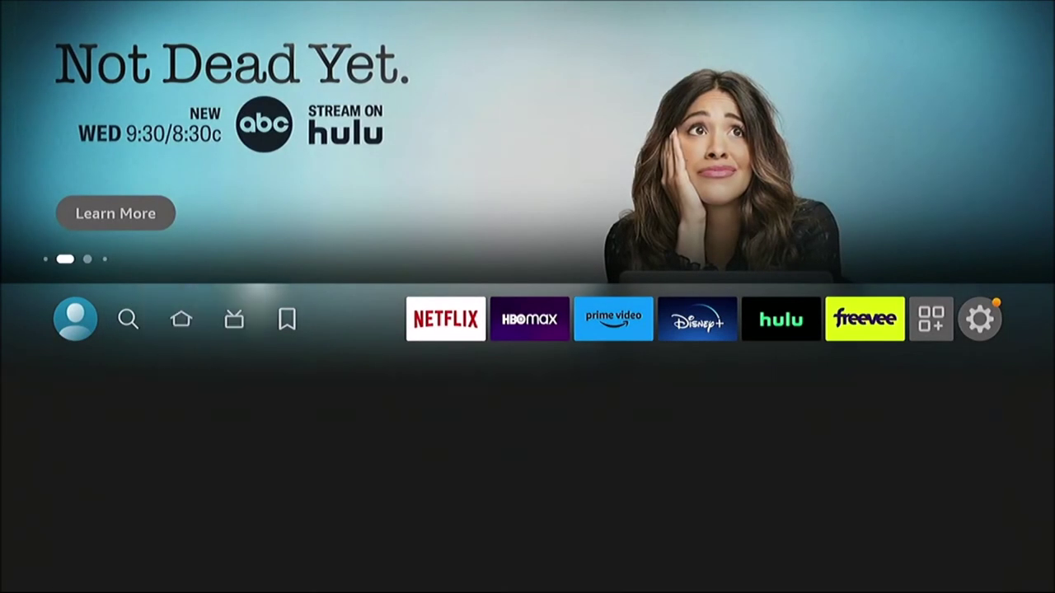
Open Settings > Live TV, enter the Prime Video PIN, and open Favorite Channels
{"action": "key", "text": "Right"}
{"action": "key", "text": "Right"}
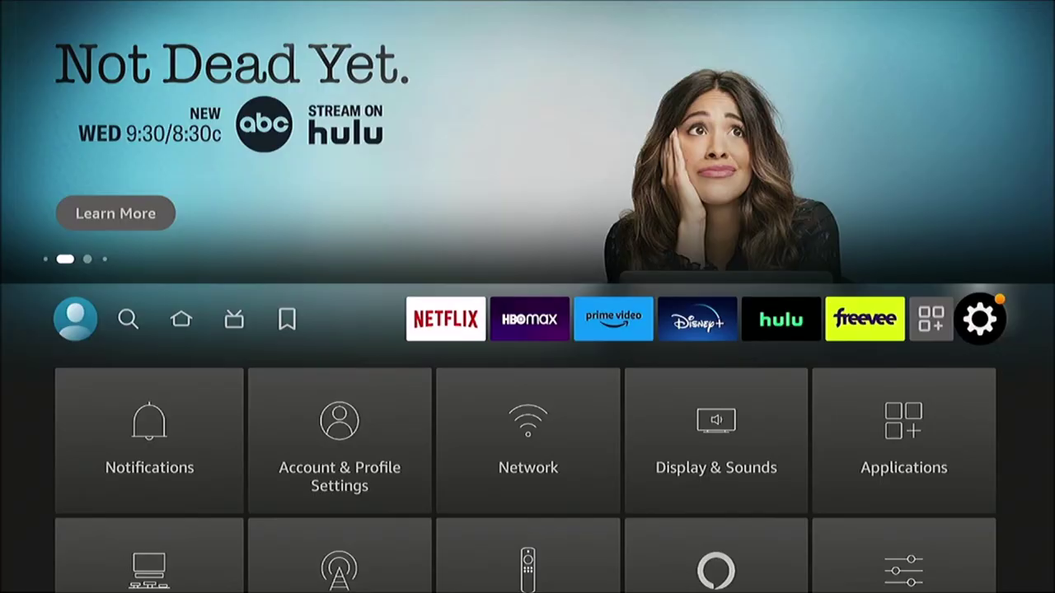
{"action": "key", "text": "Down"}
{"action": "key", "text": "Down"}
{"action": "key", "text": "Right"}
{"action": "key", "text": "Return"}
{"action": "key", "text": "Up"}
{"action": "key", "text": "Up"}
{"action": "key", "text": "Up"}
{"action": "key", "text": "Up"}
{"action": "key", "text": "Up"}
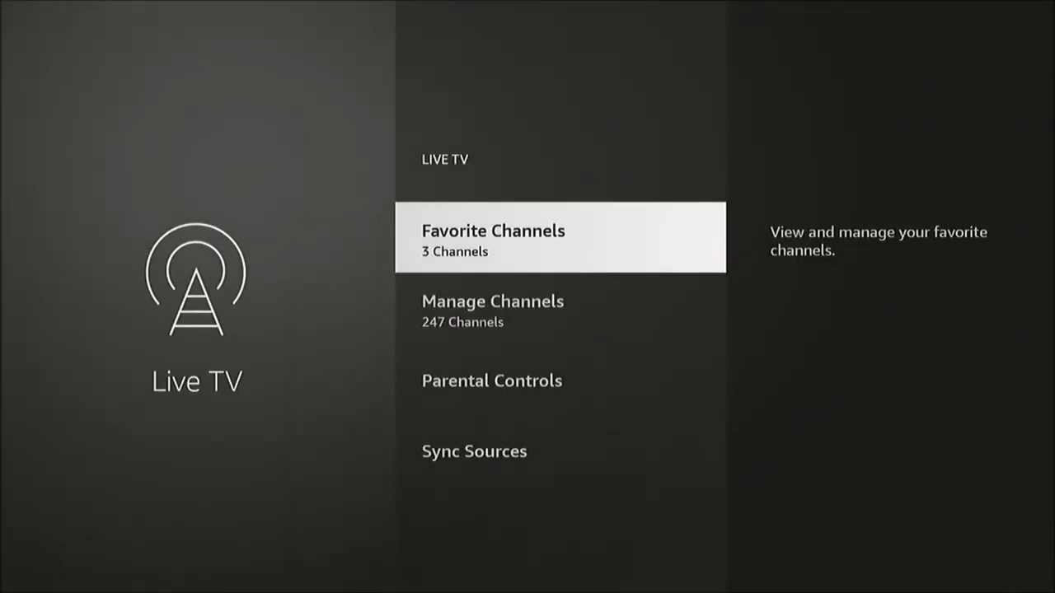
{"action": "key", "text": "Return"}
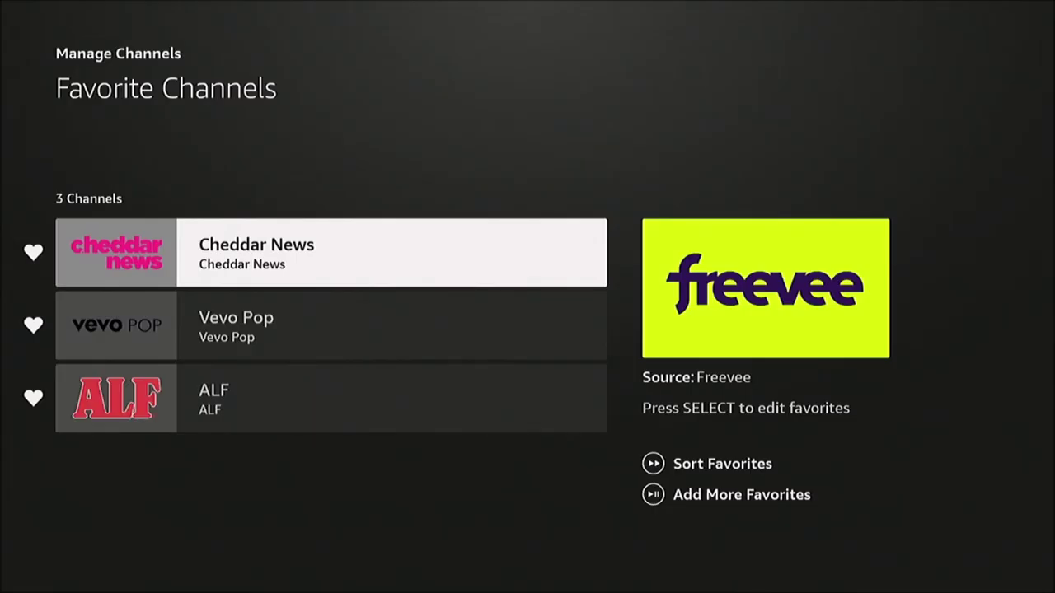
Enter and leave the favorite channels edit mode twice without making changes
{"action": "key", "text": "Return"}
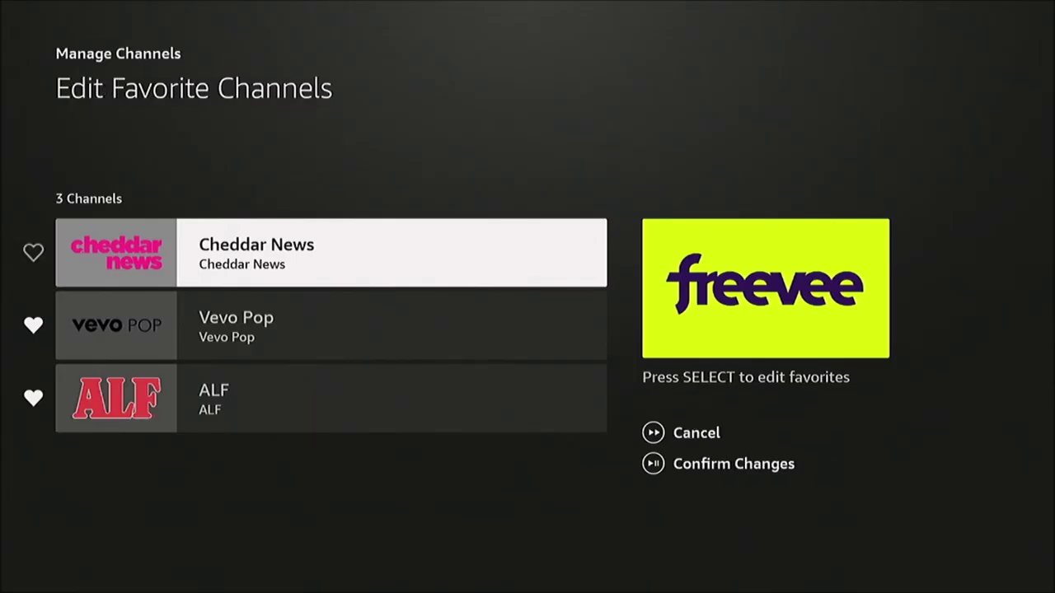
{"action": "key", "text": "Escape"}
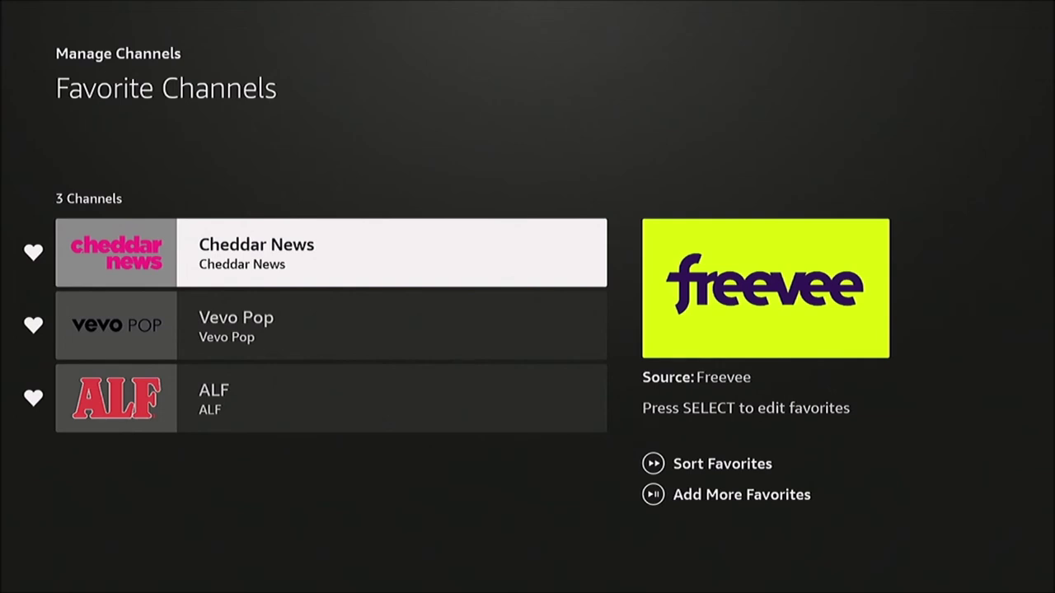
{"action": "key", "text": "Return"}
{"action": "key", "text": "Escape"}
{"action": "key", "text": "Escape"}
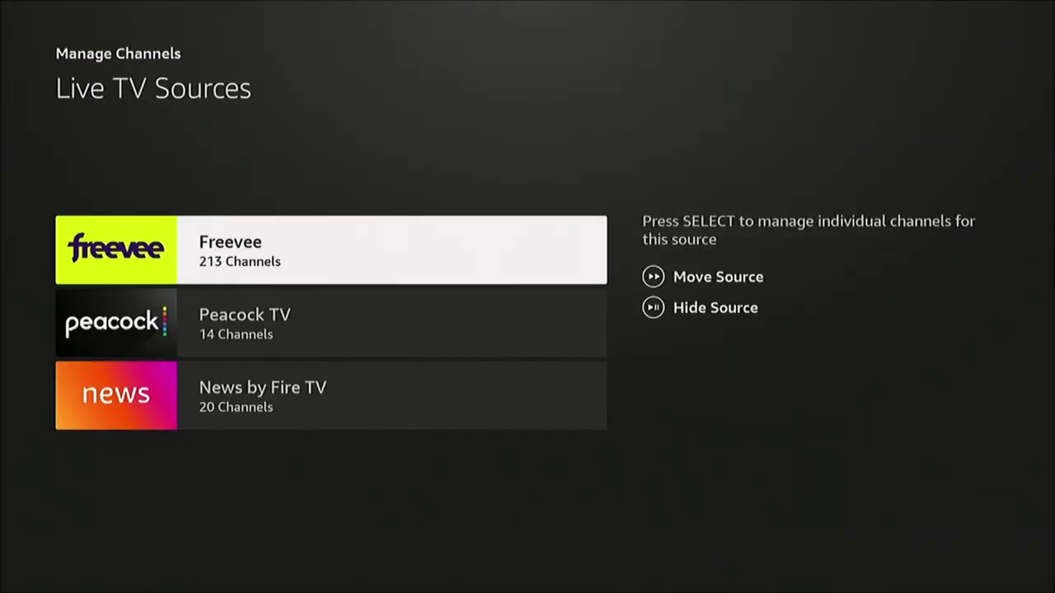
In Freevee's channels, favorite ABC7 Bay Area, ABC7 Los Angeles and ABC7 New York
{"action": "key", "text": "Down"}
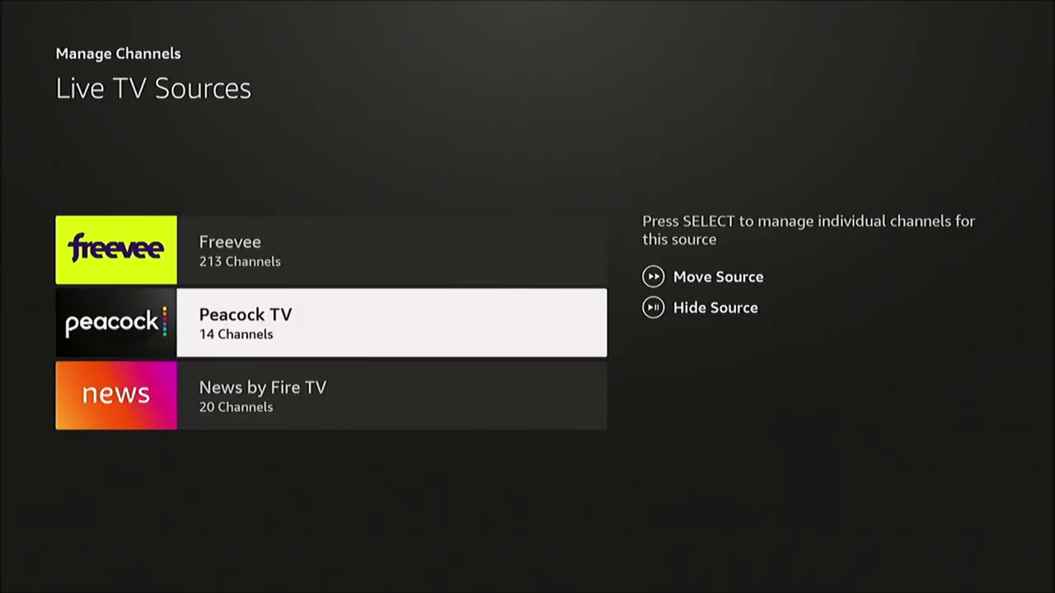
{"action": "key", "text": "Up"}
{"action": "key", "text": "Return"}
{"action": "key", "text": "Down"}
{"action": "key", "text": "Down"}
{"action": "key", "text": "Down"}
{"action": "key", "text": "Down"}
{"action": "key", "text": "Down"}
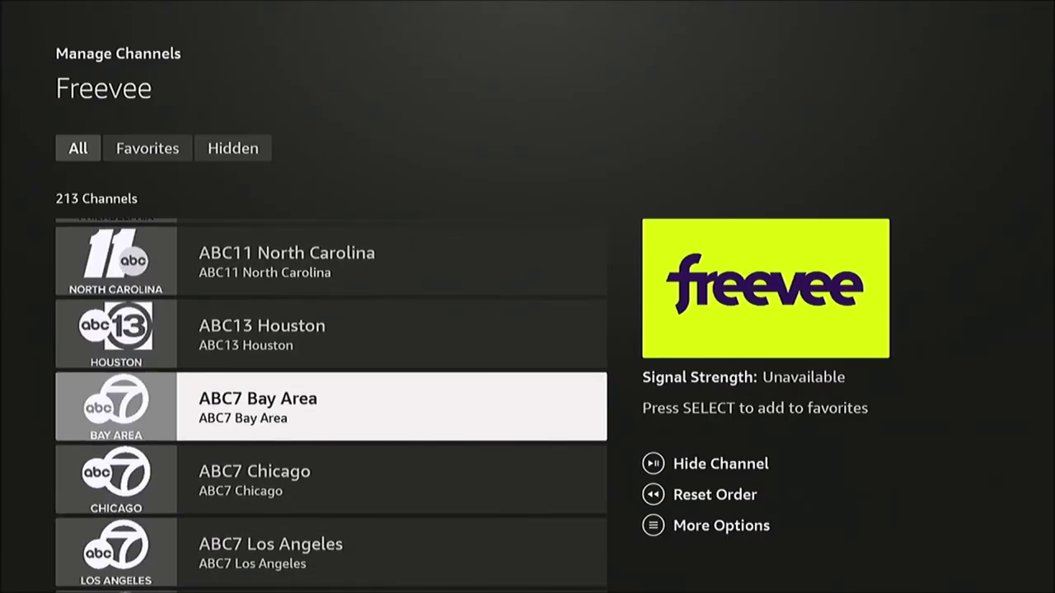
{"action": "key", "text": "Menu"}
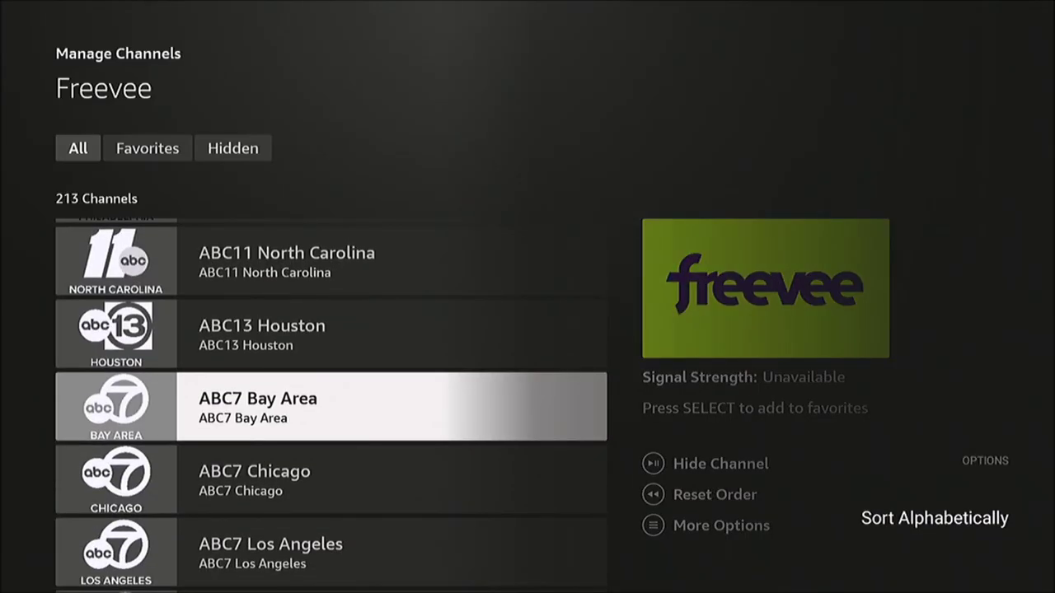
{"action": "key", "text": "Return"}
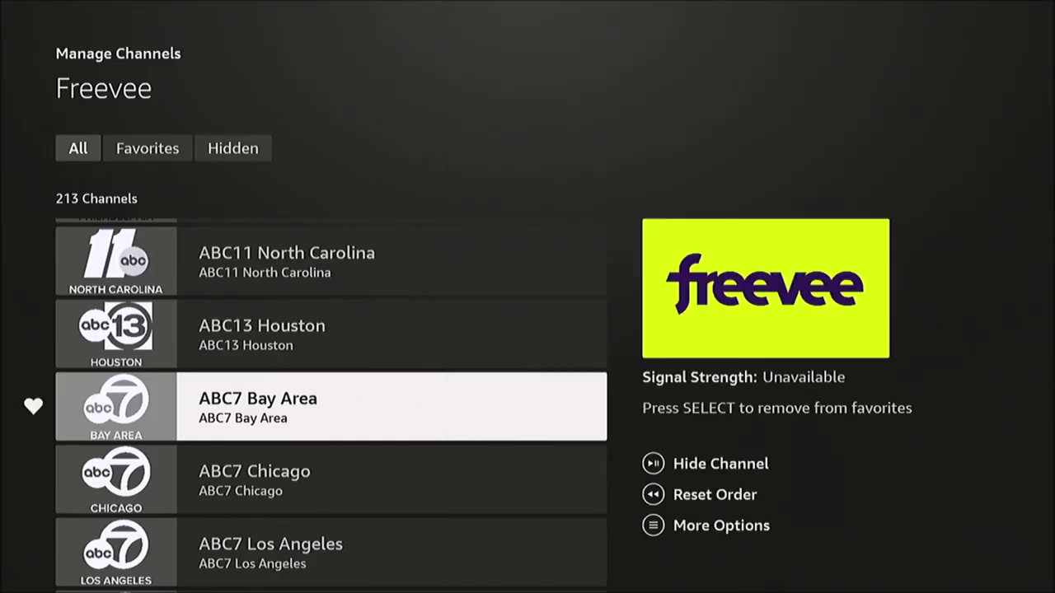
{"action": "key", "text": "Down"}
{"action": "key", "text": "Down"}
{"action": "key", "text": "Return"}
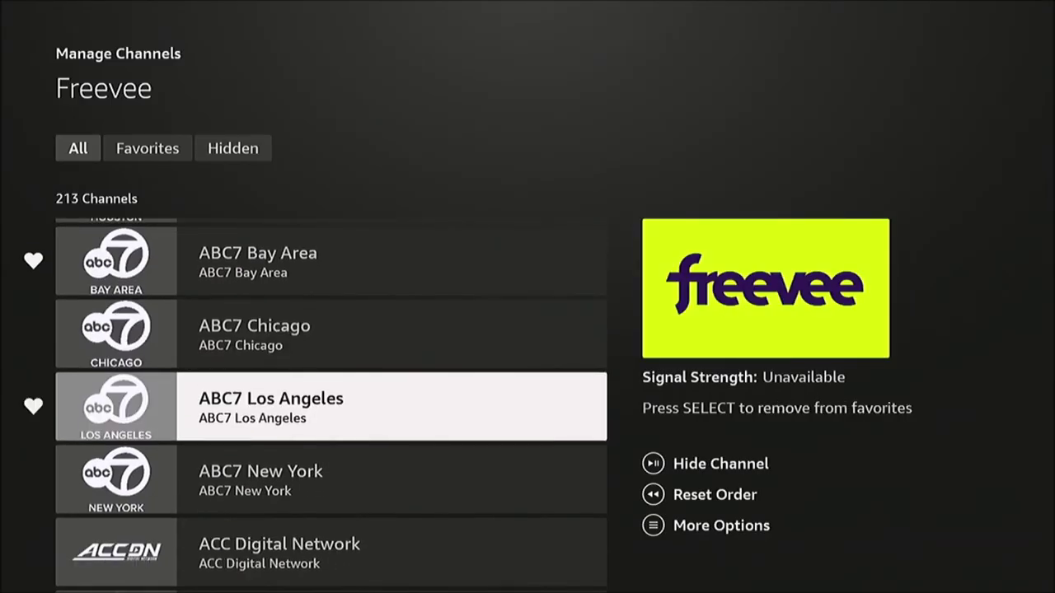
{"action": "key", "text": "Down"}
{"action": "key", "text": "Return"}
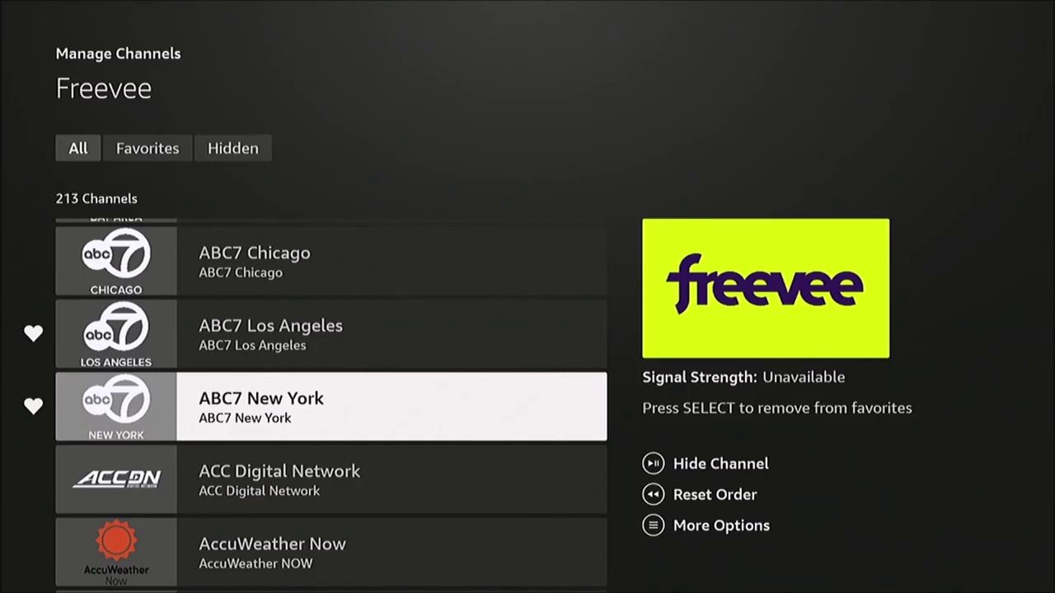
Return to the Live TV sources and open Peacock TV's channel list
{"action": "key", "text": "Escape"}
{"action": "key", "text": "Down"}
{"action": "key", "text": "Return"}
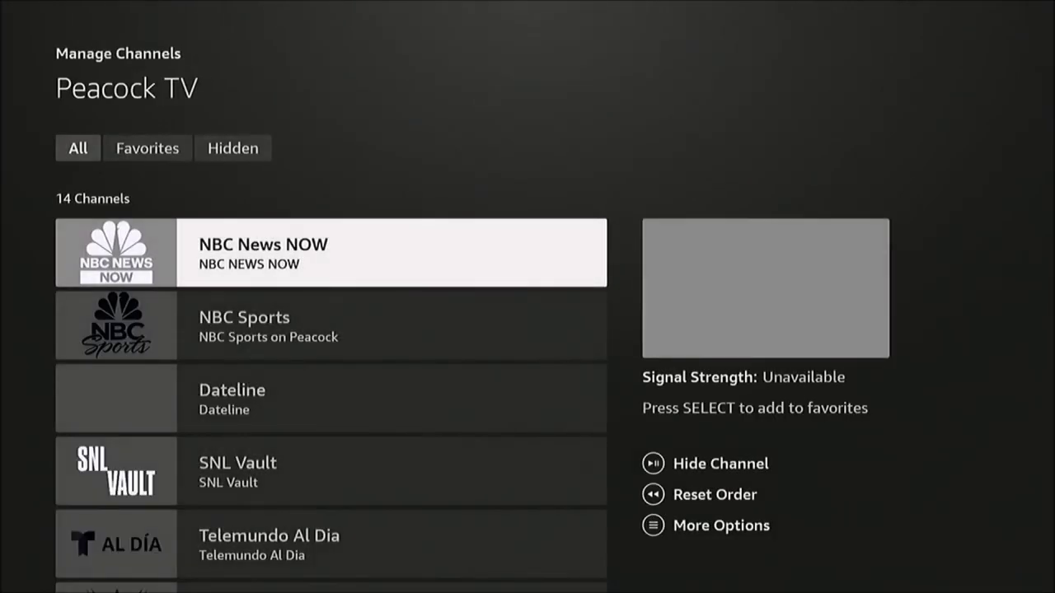
Favorite Peacock TV's TODAY All Day, check the 7 Favorite Channels, and go Home
{"action": "key", "text": "Down"}
{"action": "key", "text": "Down"}
{"action": "key", "text": "Down"}
{"action": "key", "text": "Down"}
{"action": "key", "text": "Down"}
{"action": "key", "text": "Down"}
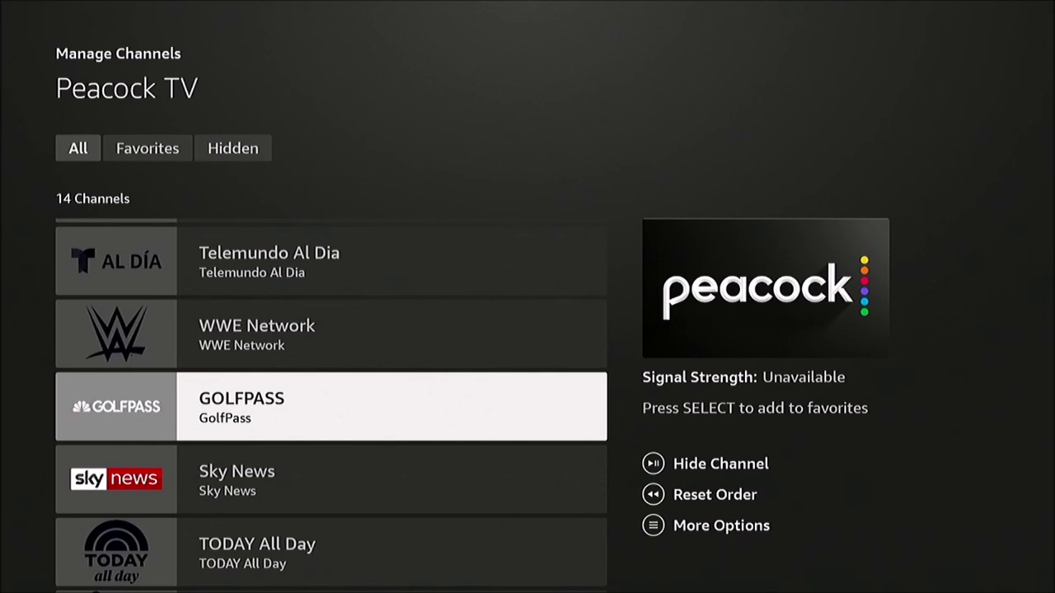
{"action": "key", "text": "Down"}
{"action": "key", "text": "Down"}
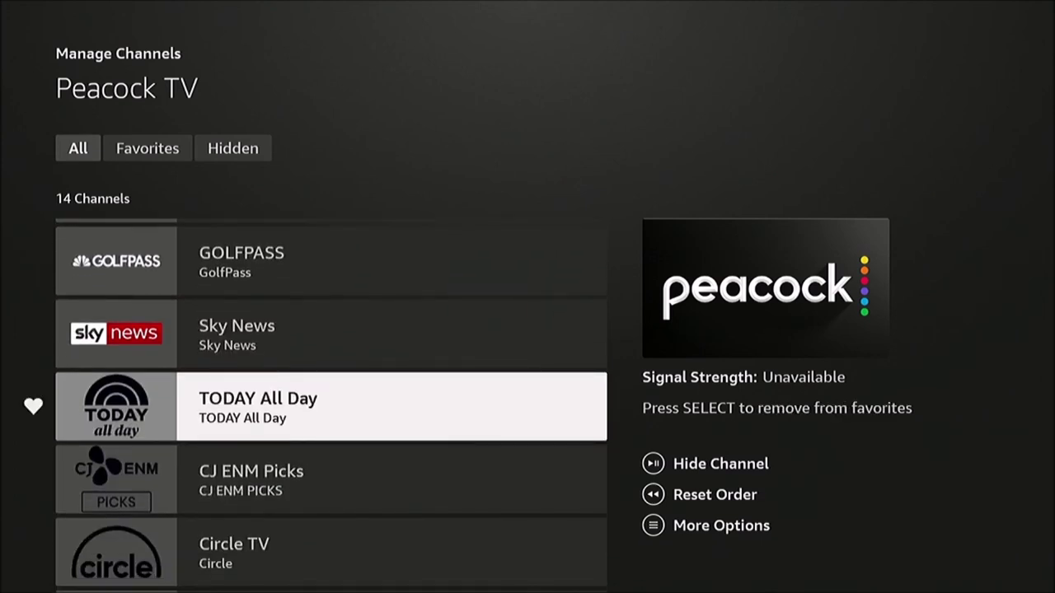
{"action": "key", "text": "Escape"}
{"action": "key", "text": "Escape"}
{"action": "key", "text": "Return"}
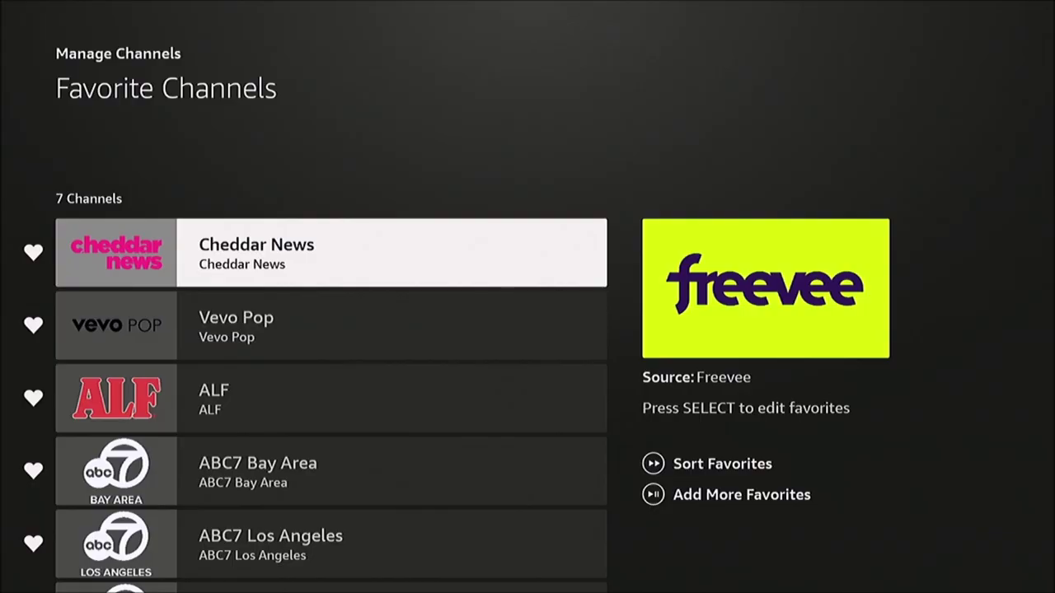
{"action": "key", "text": "Home"}
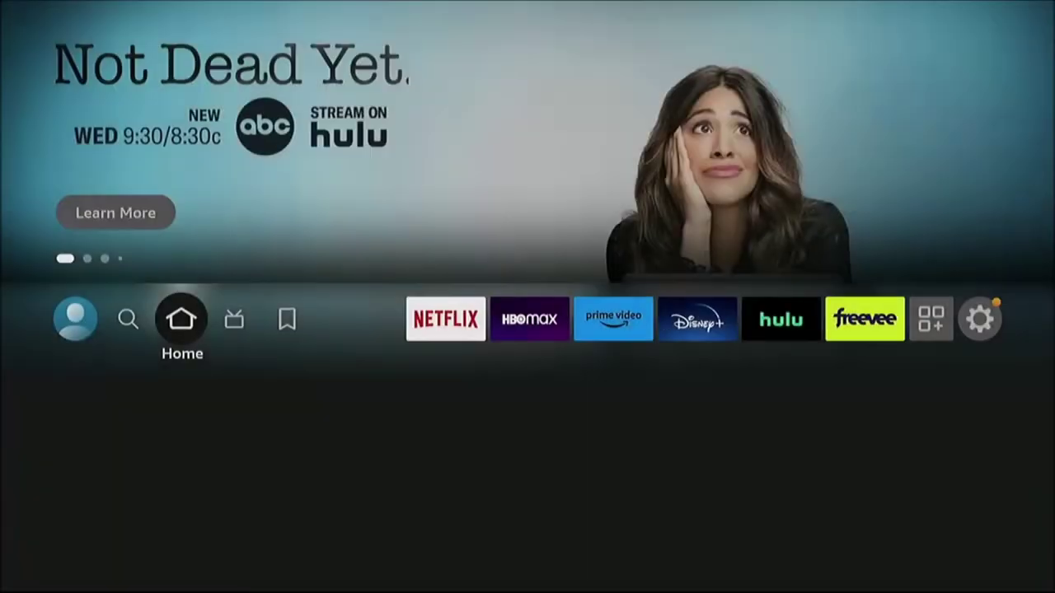